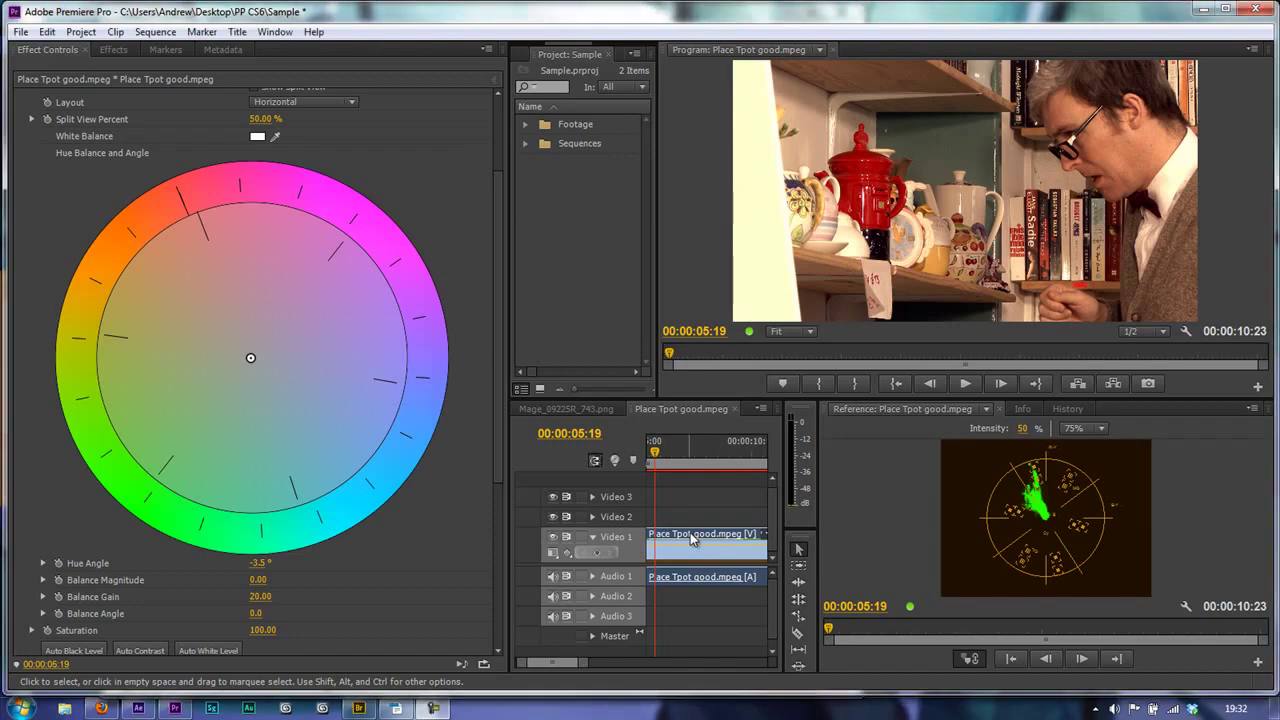
Apply the Three-Way Color Corrector effect to the teapot clip from the Effects panel.
click(693, 540)
click(120, 52)
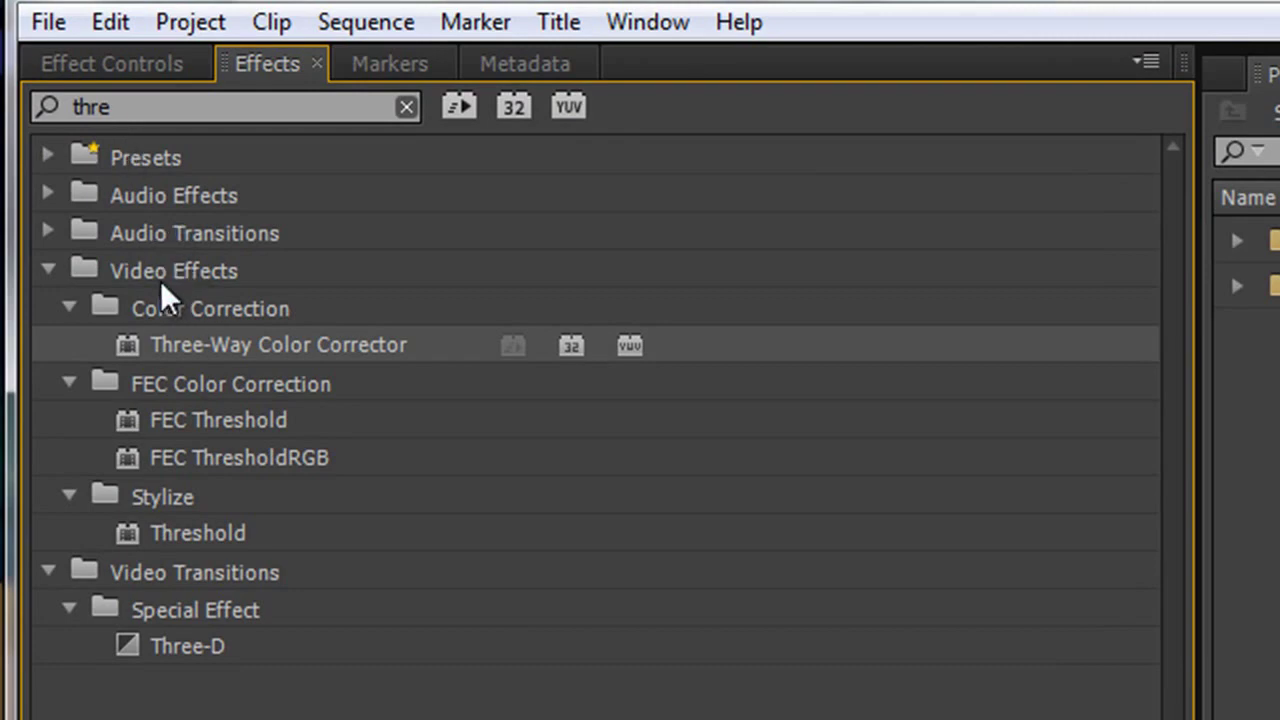
click(134, 342)
Back in Effect Controls, collapse the second Fast Color Corrector to expose the new corrector.
click(151, 68)
scroll(166, 296, up, 2)
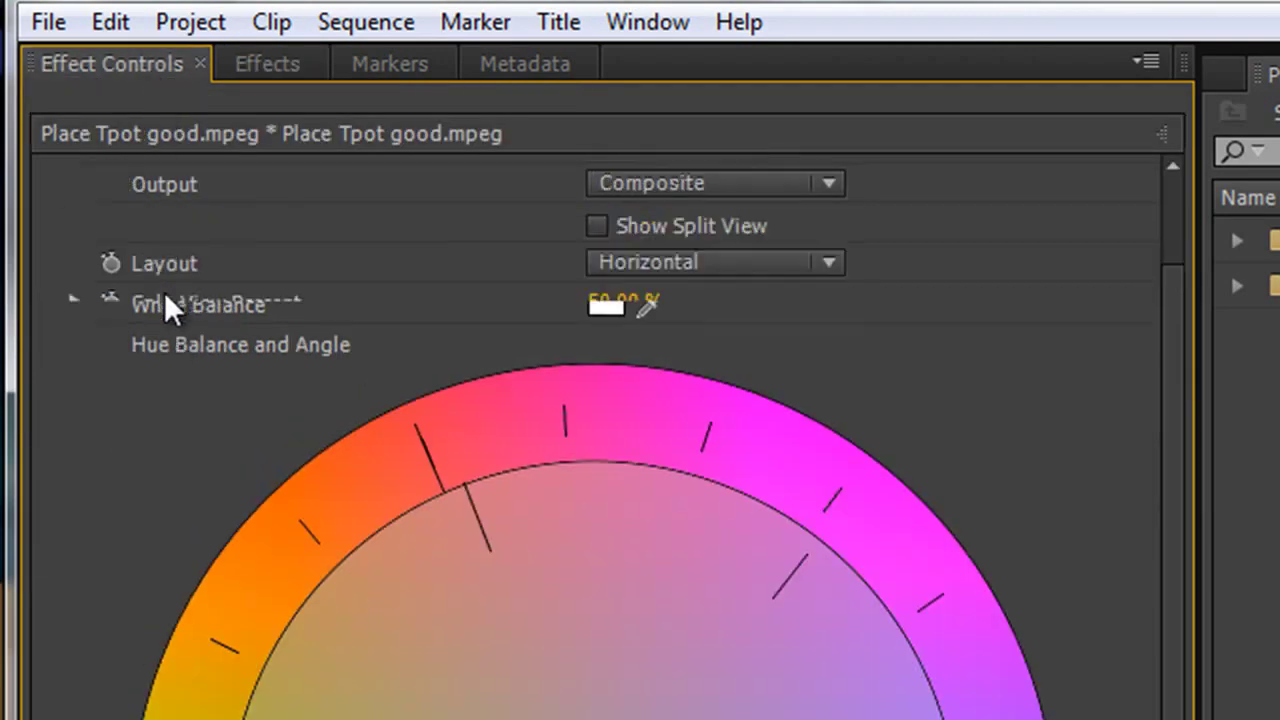
scroll(166, 298, up, 3)
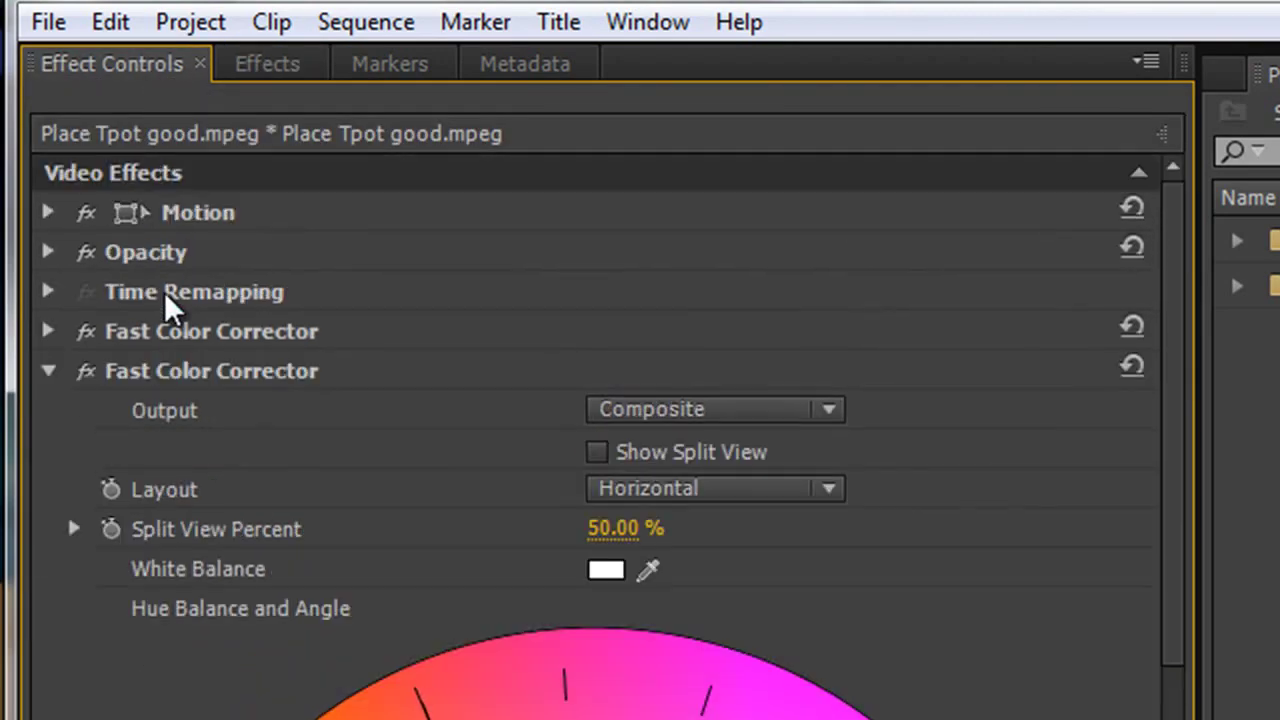
click(50, 369)
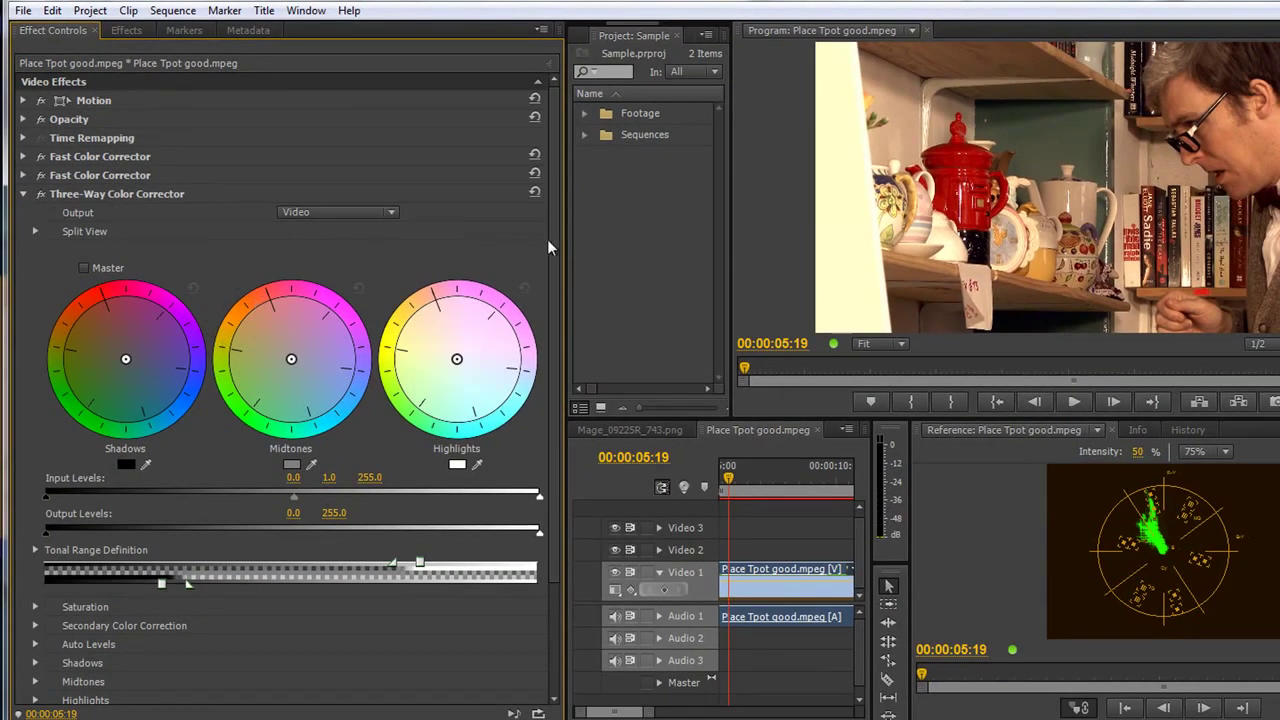
Preview the corrector's Output as Luma greyscale, then switch Output back to Video.
drag(555, 236, 551, 328)
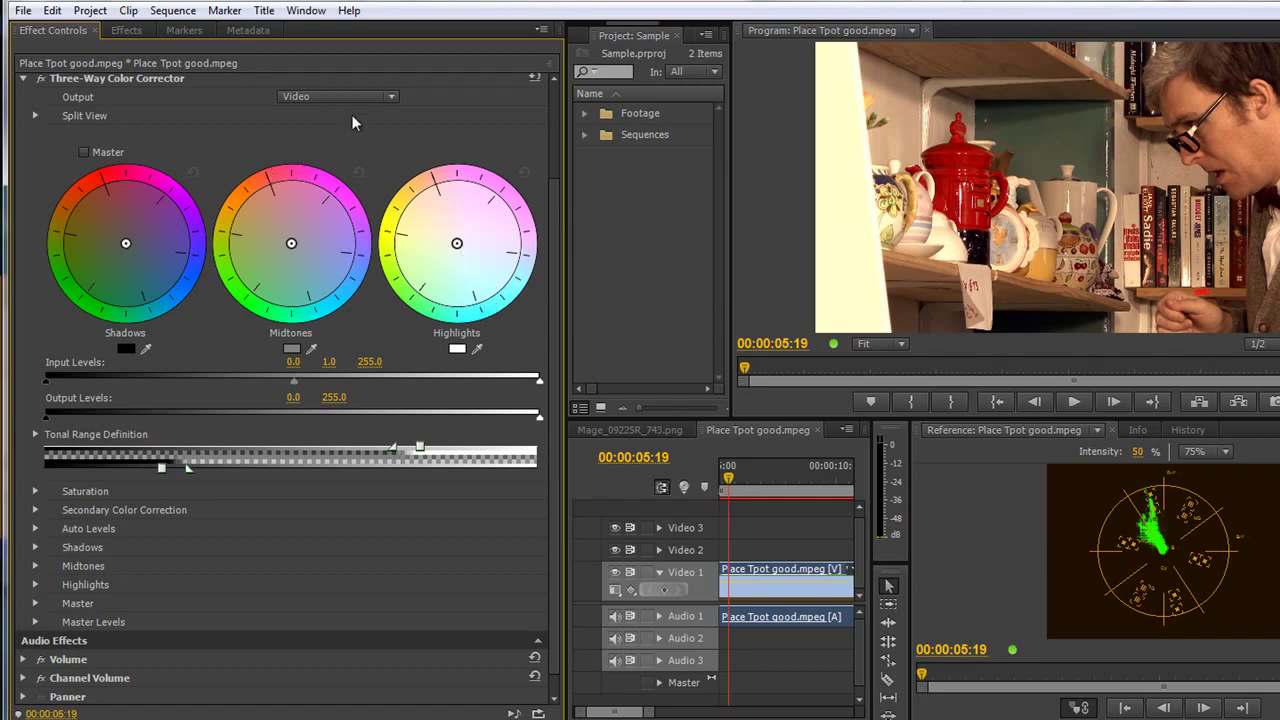
click(390, 98)
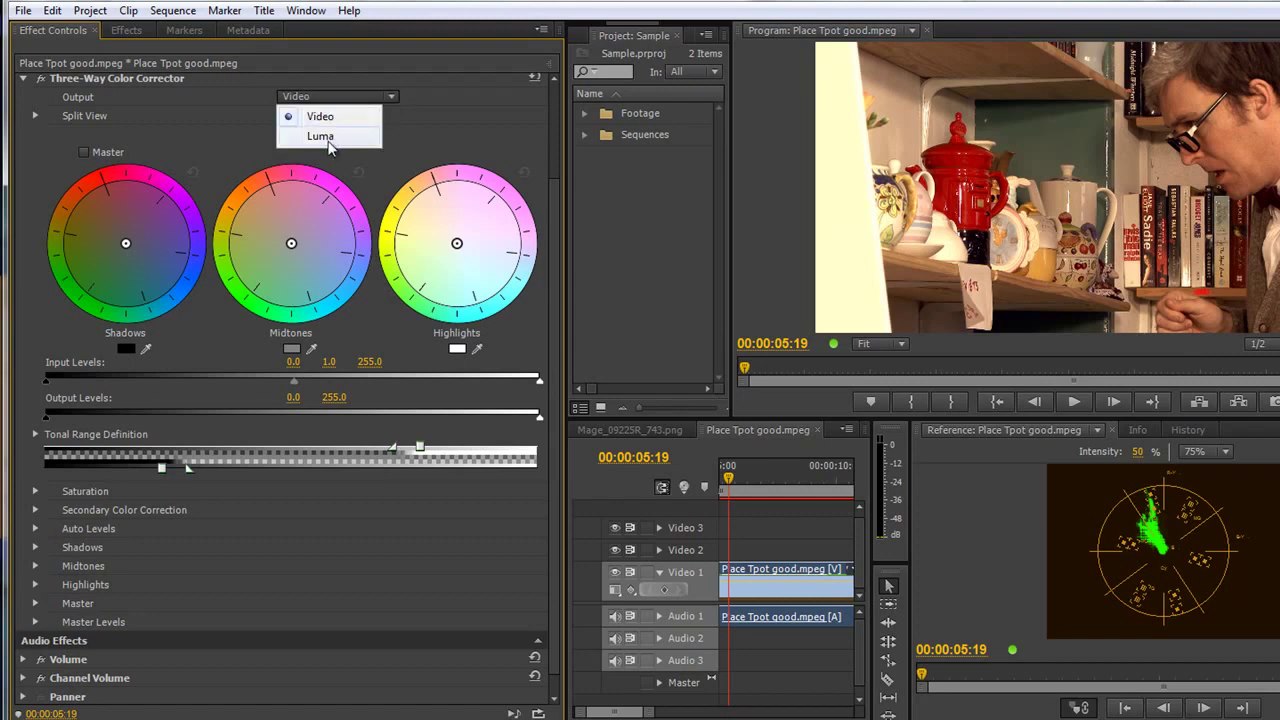
click(340, 136)
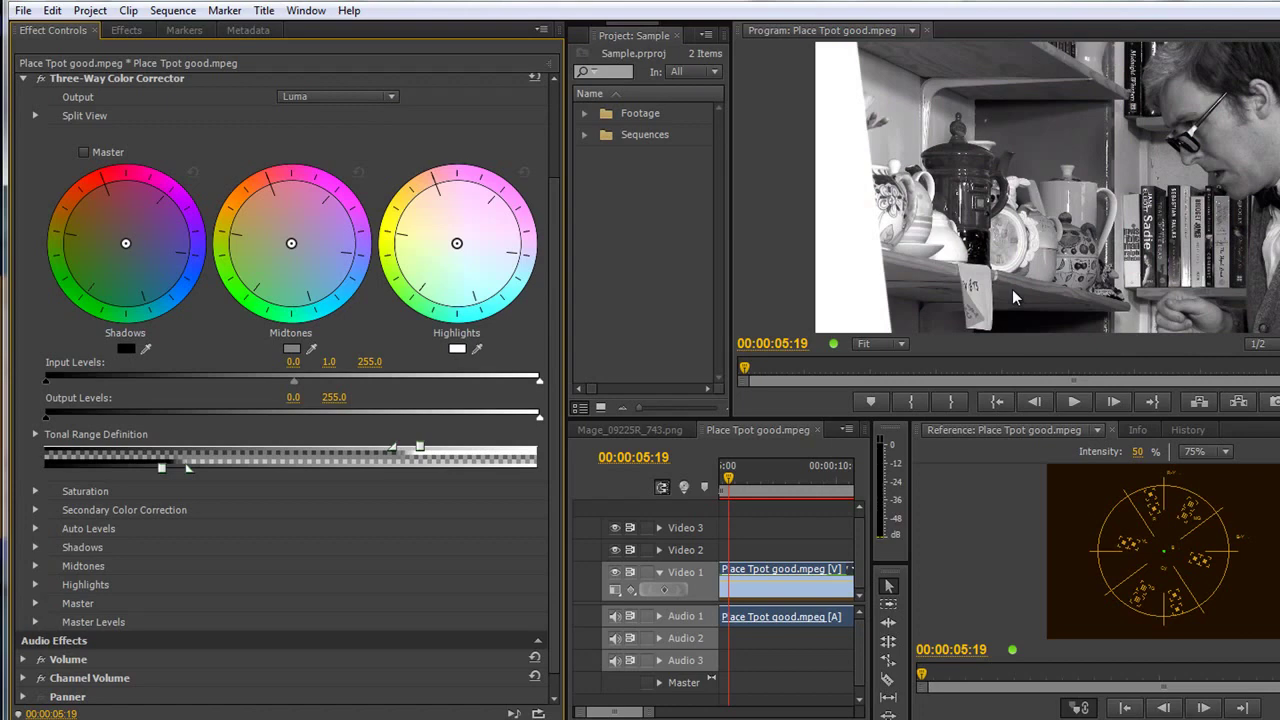
click(391, 96)
click(335, 119)
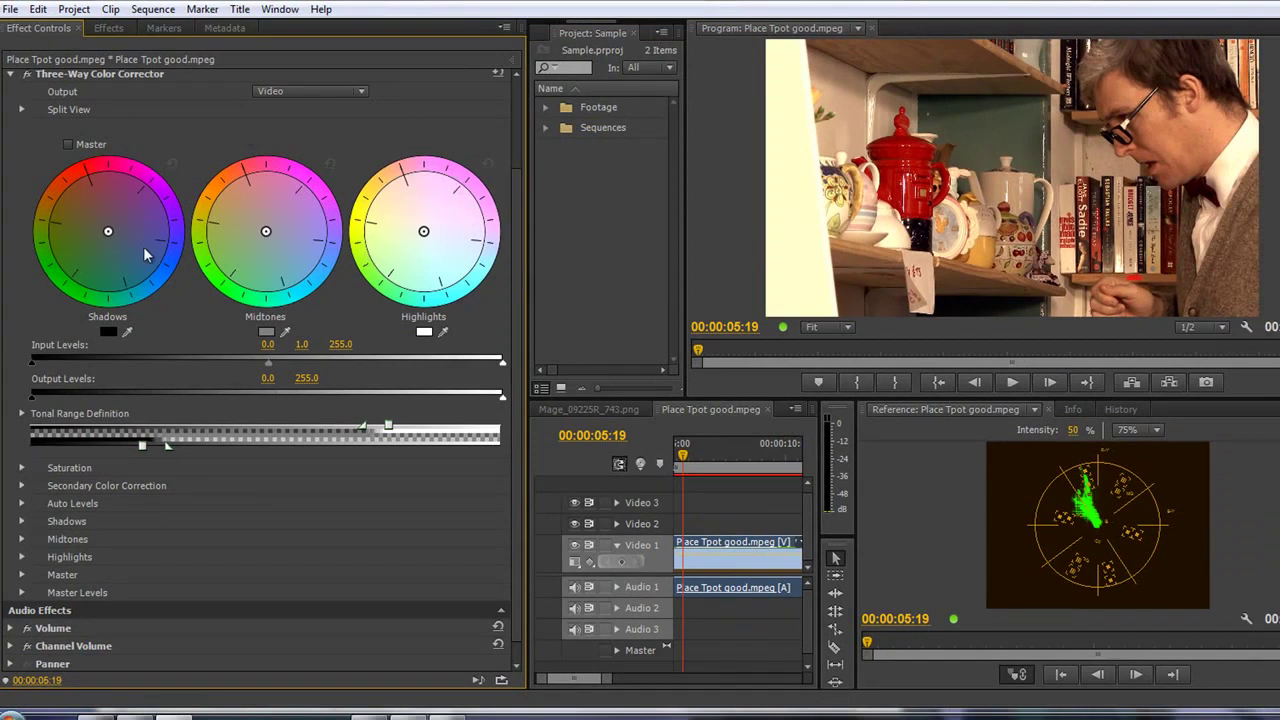
Expand Shadows, push the shadow balance fully toward magenta, then reset it to neutral.
click(22, 521)
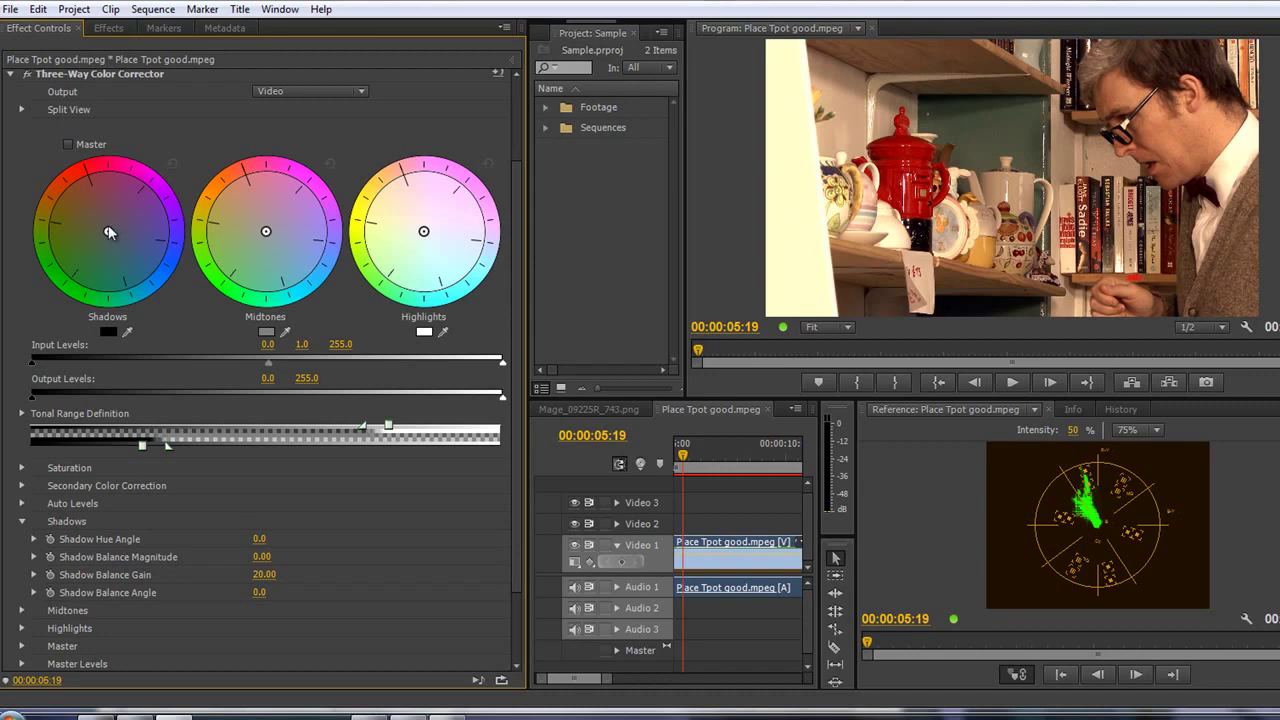
mouse_move(108, 225)
mouse_down()
mouse_move(105, 190)
mouse_move(131, 195)
mouse_move(144, 262)
mouse_move(112, 232)
mouse_move(126, 194)
mouse_move(112, 266)
mouse_move(122, 216)
mouse_move(139, 205)
mouse_up()
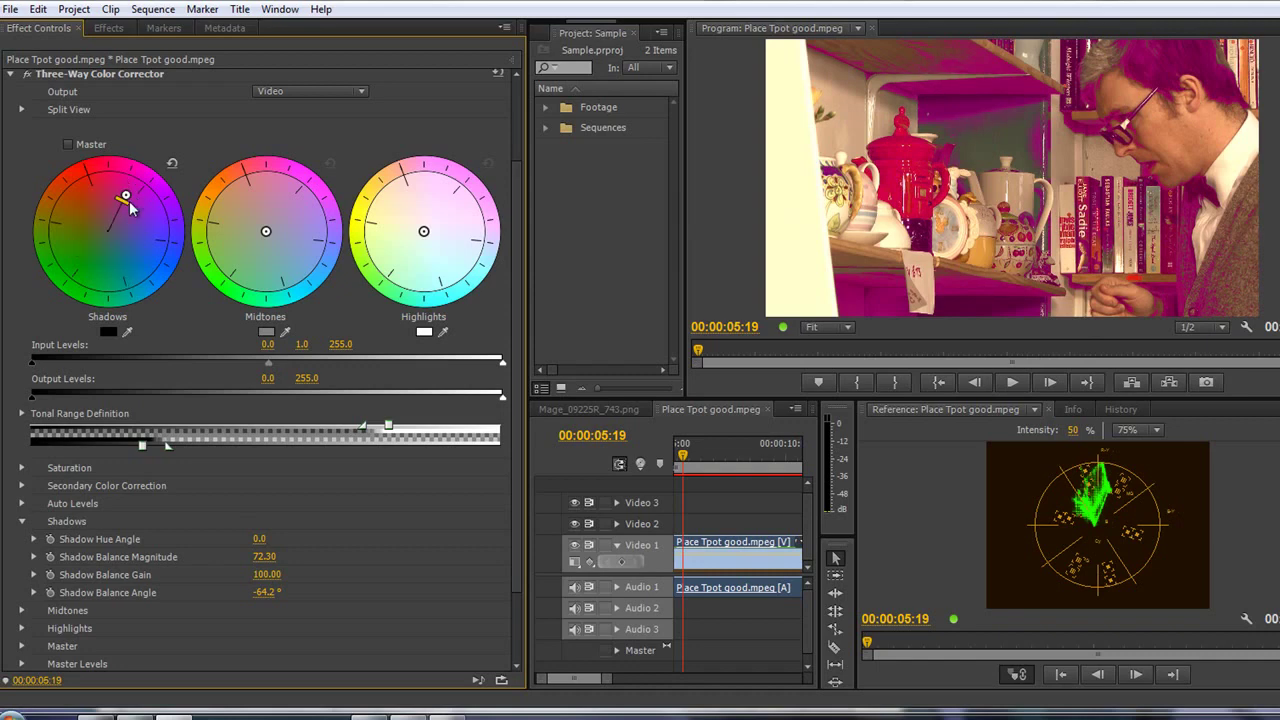
drag(129, 201, 131, 184)
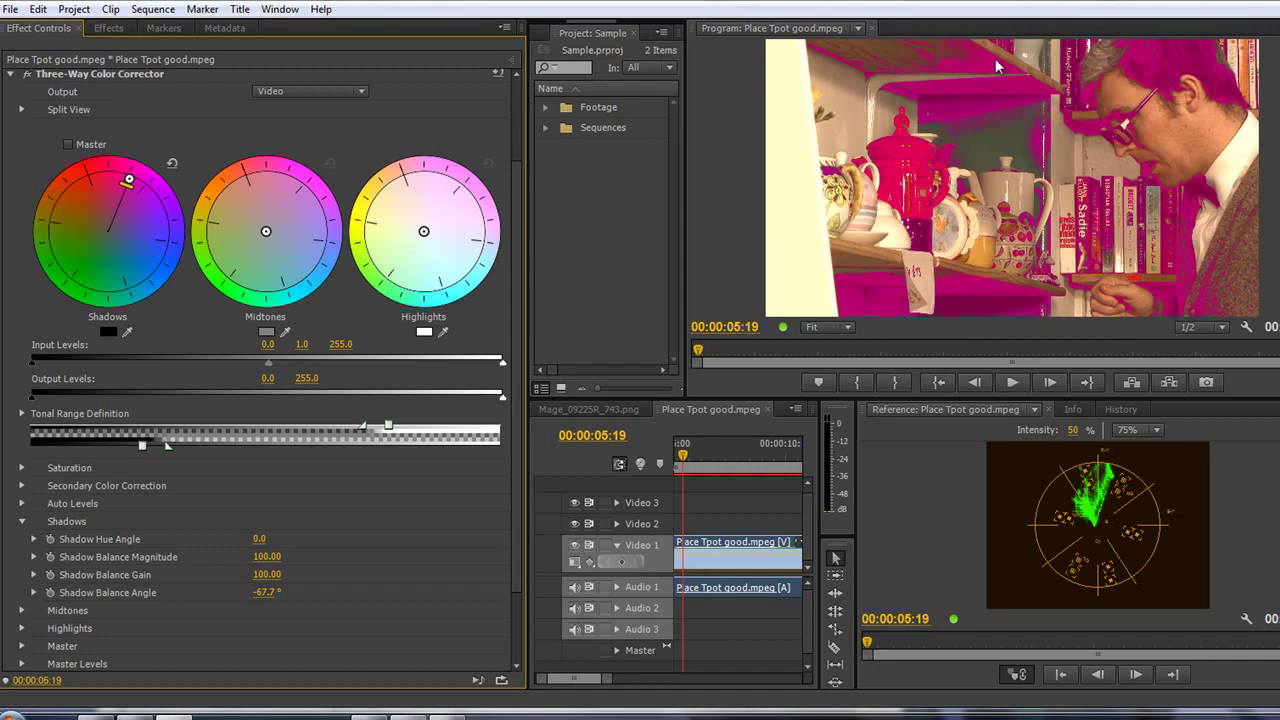
click(171, 166)
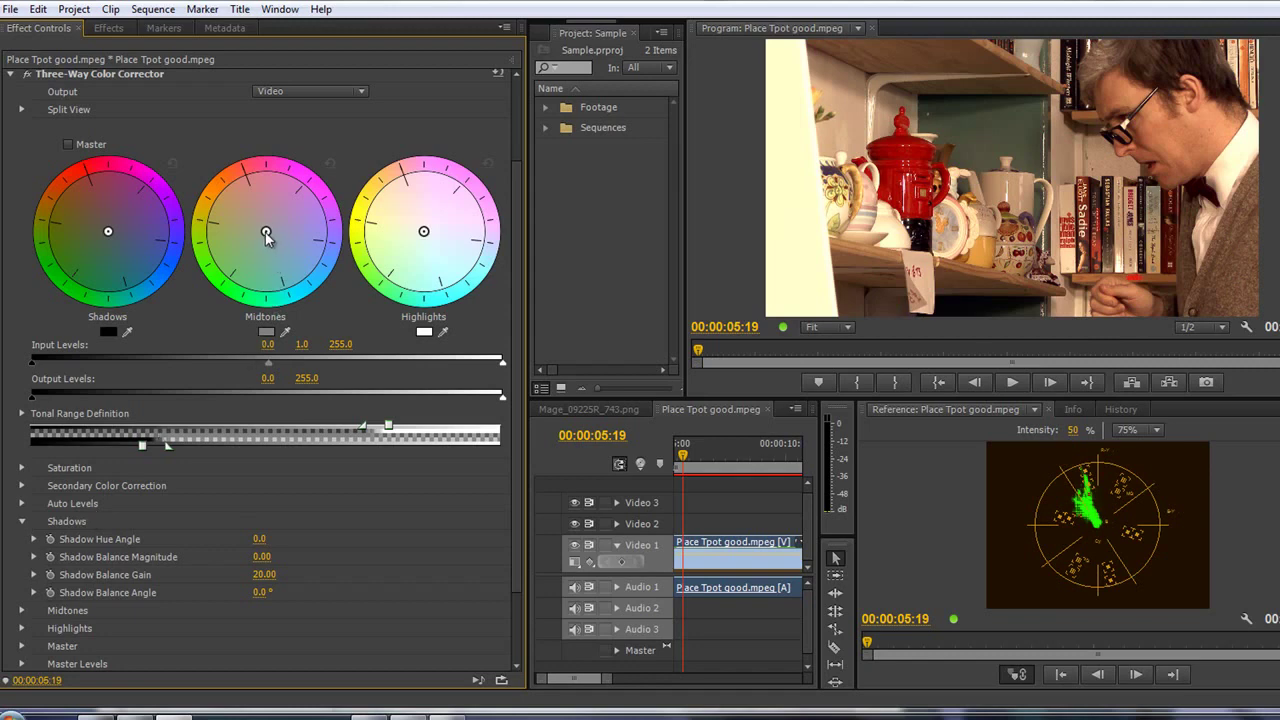
Tint the midtones green and the highlights pink, resetting each wheel back to neutral.
drag(265, 233, 220, 302)
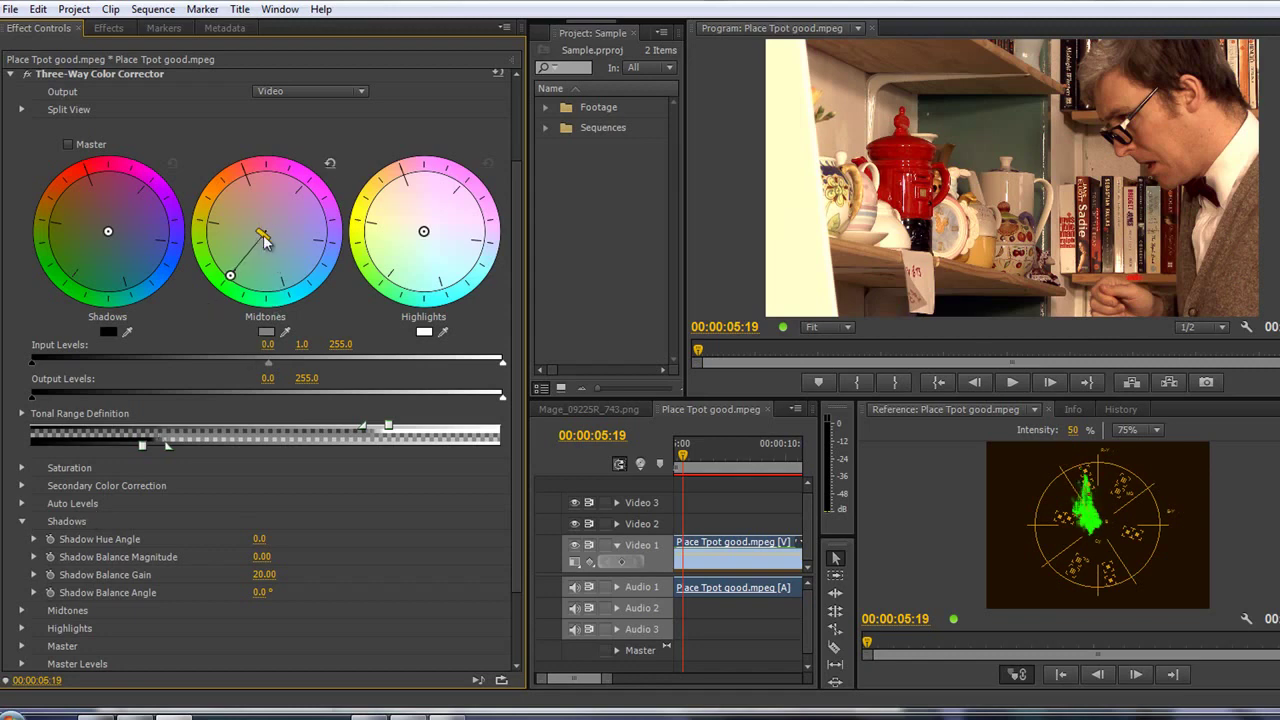
drag(262, 234, 232, 288)
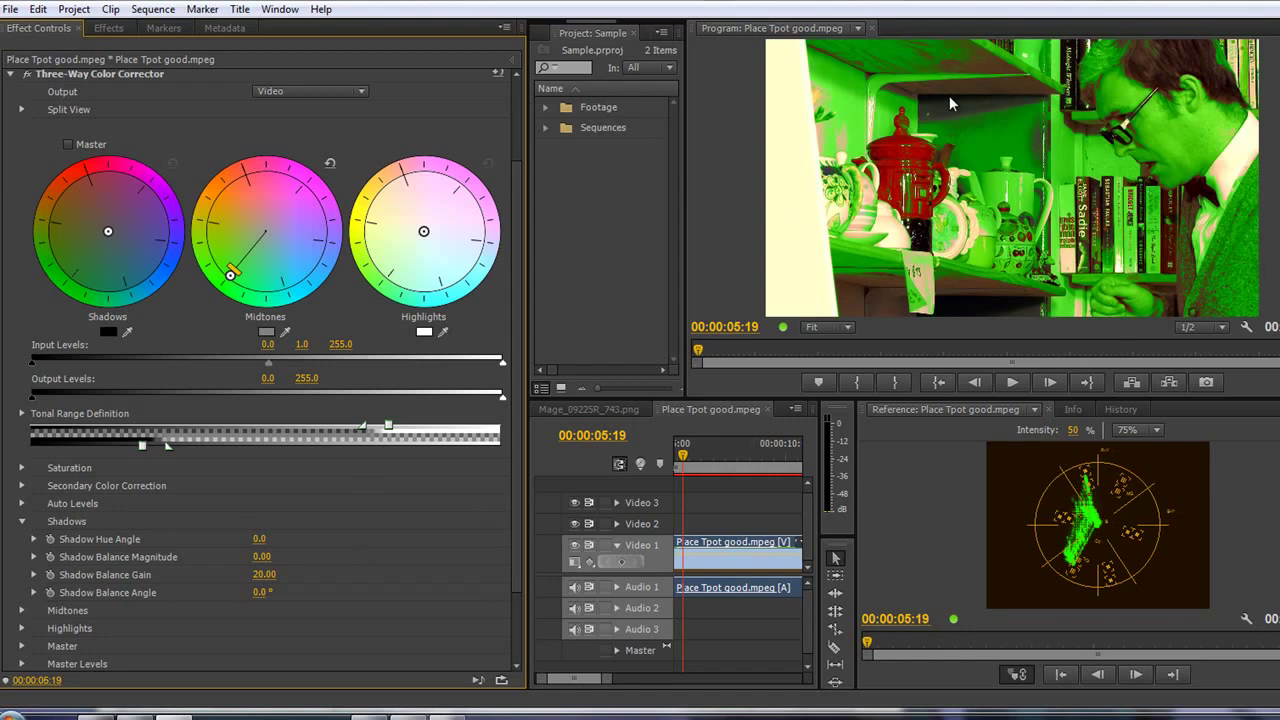
click(331, 162)
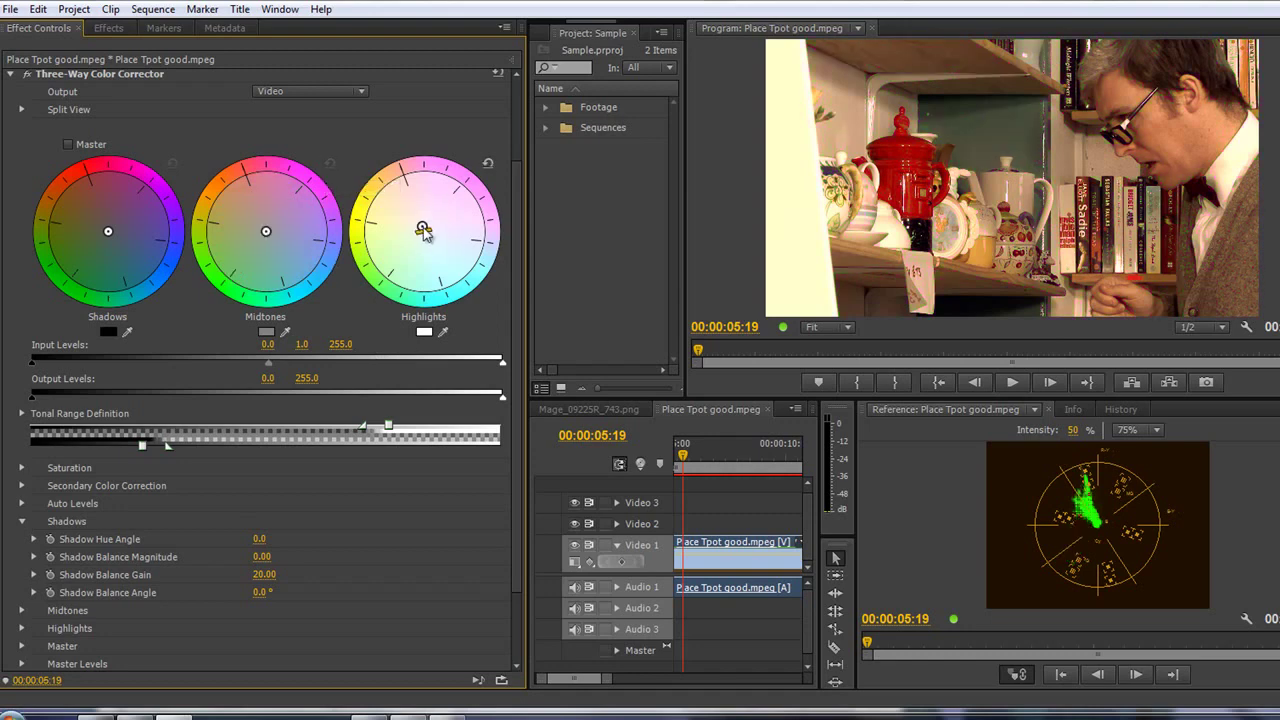
drag(425, 232, 457, 189)
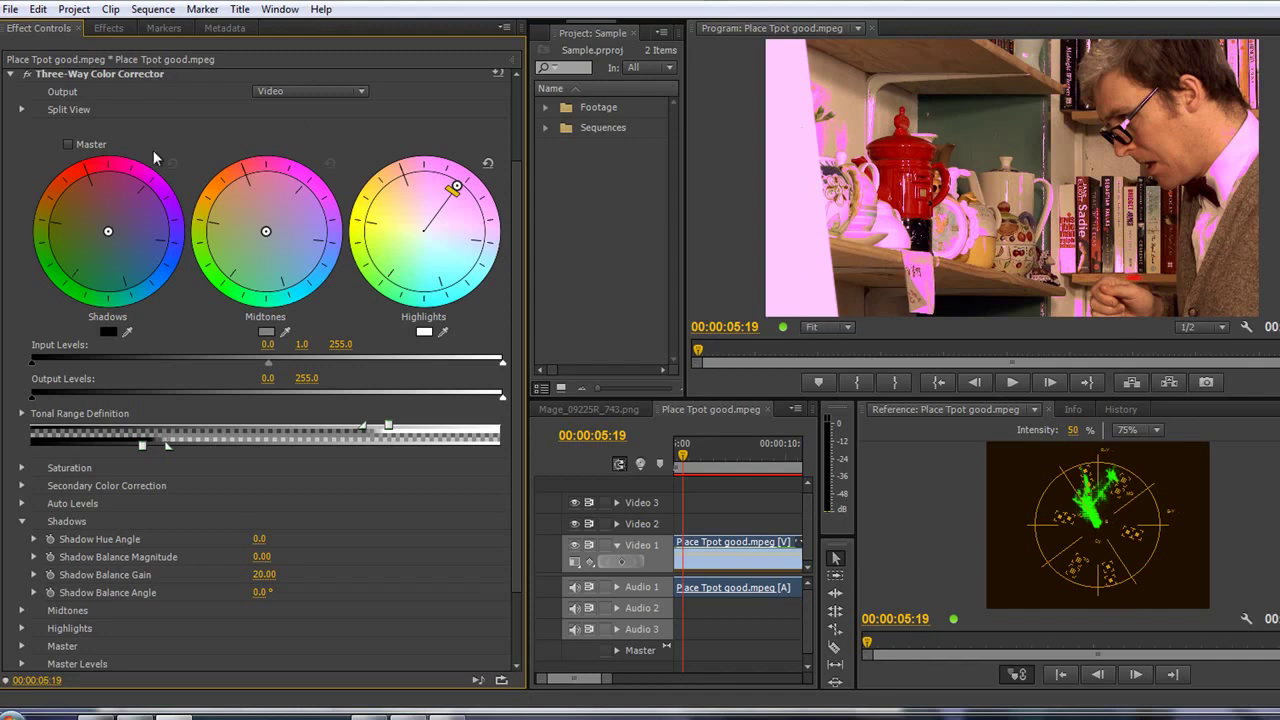
click(488, 164)
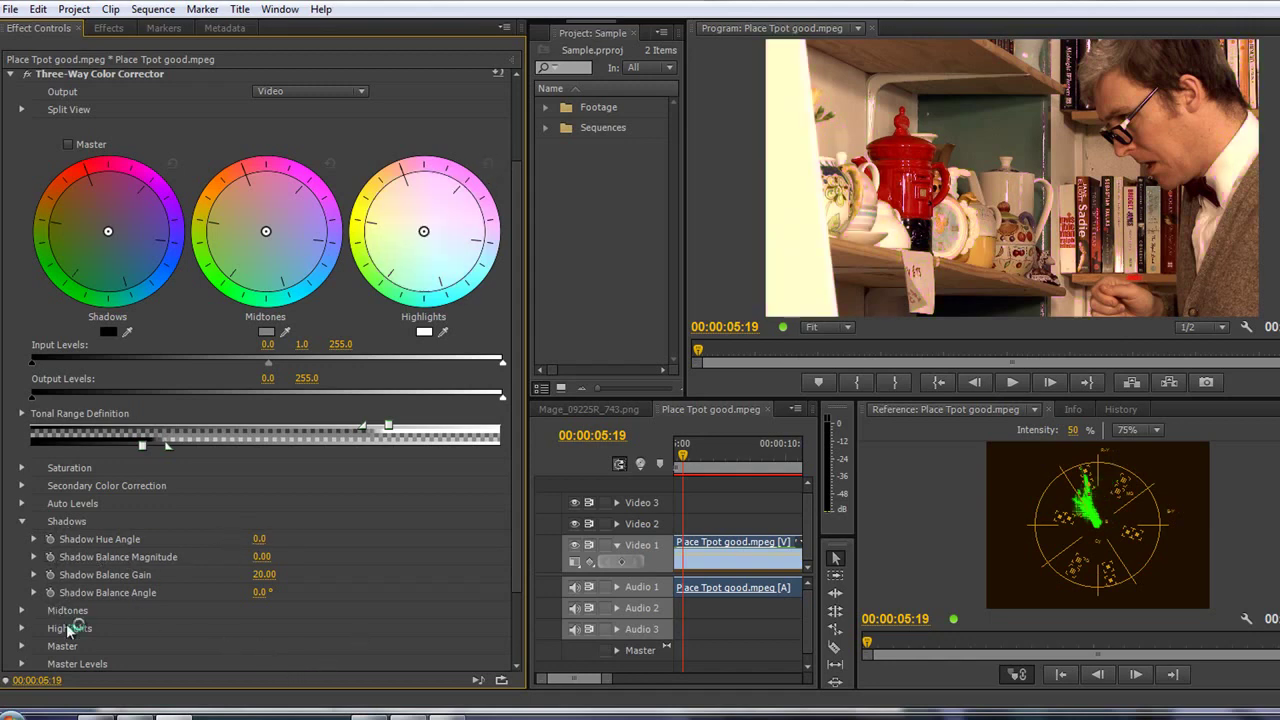
Expand Master, shift all three wheels toward red, reset the master balance, then nudge Balance Magnitude.
click(22, 521)
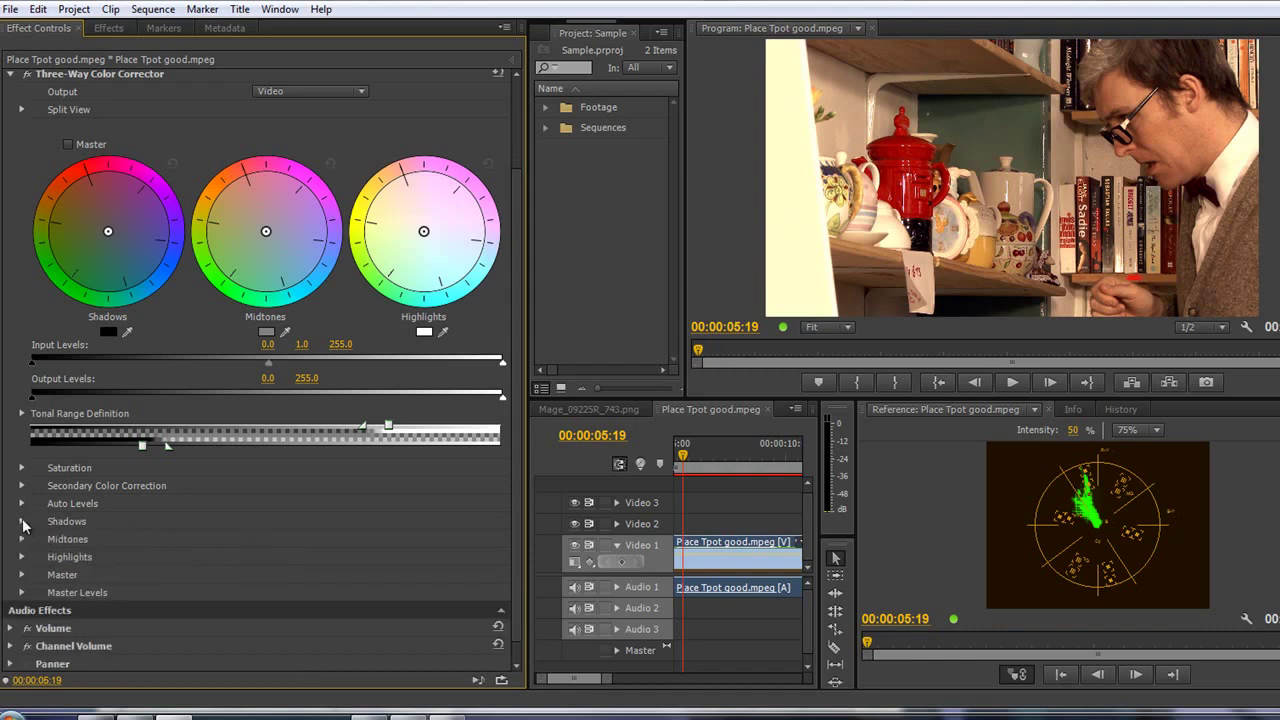
click(22, 575)
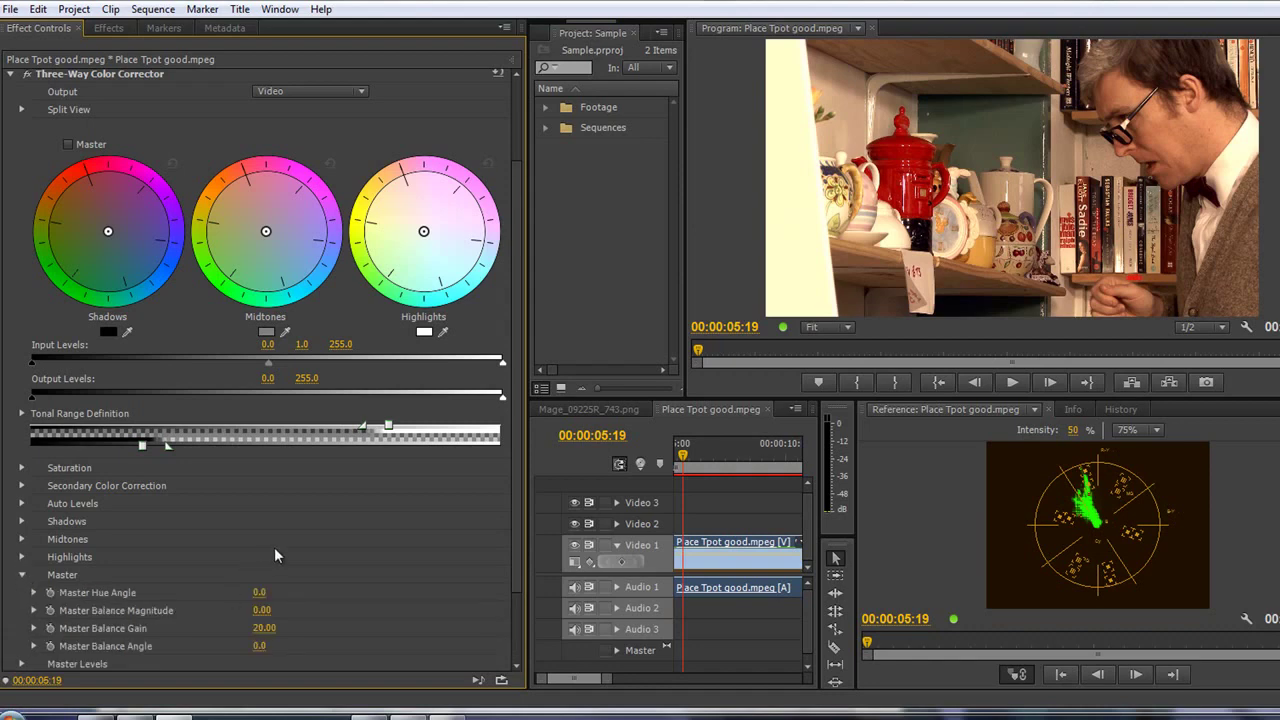
scroll(274, 547, down, 1)
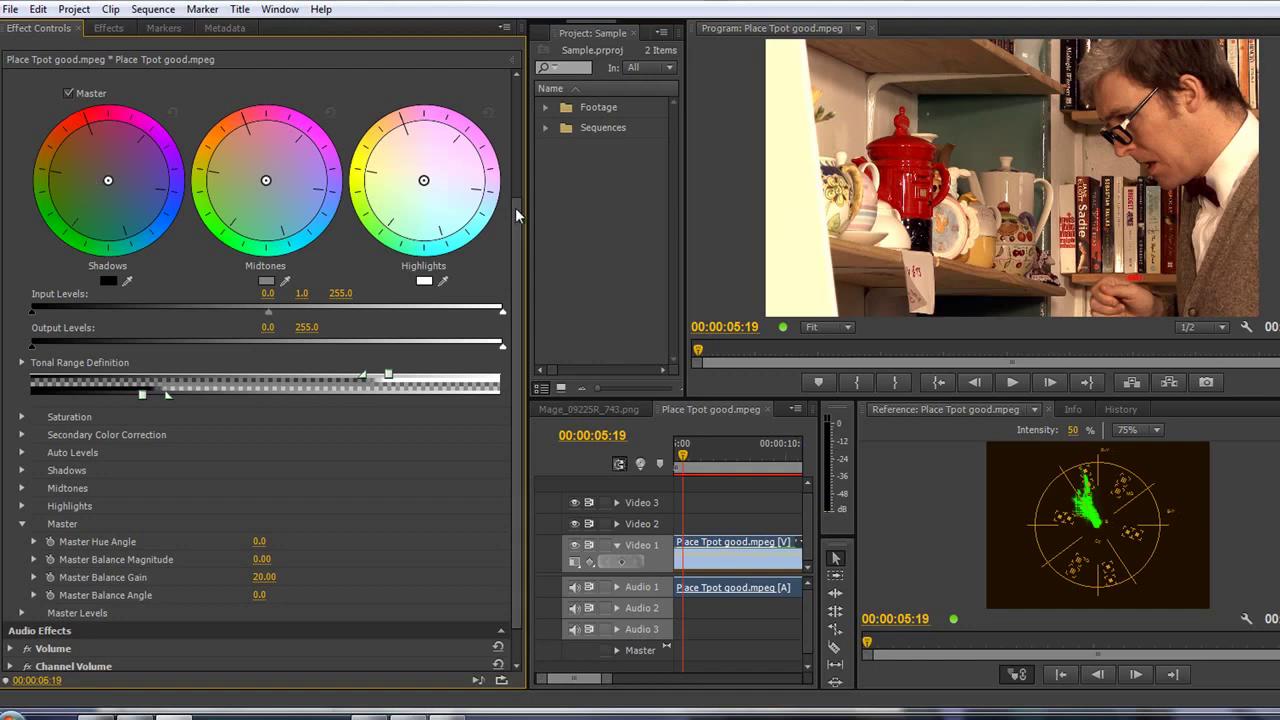
drag(423, 182, 432, 150)
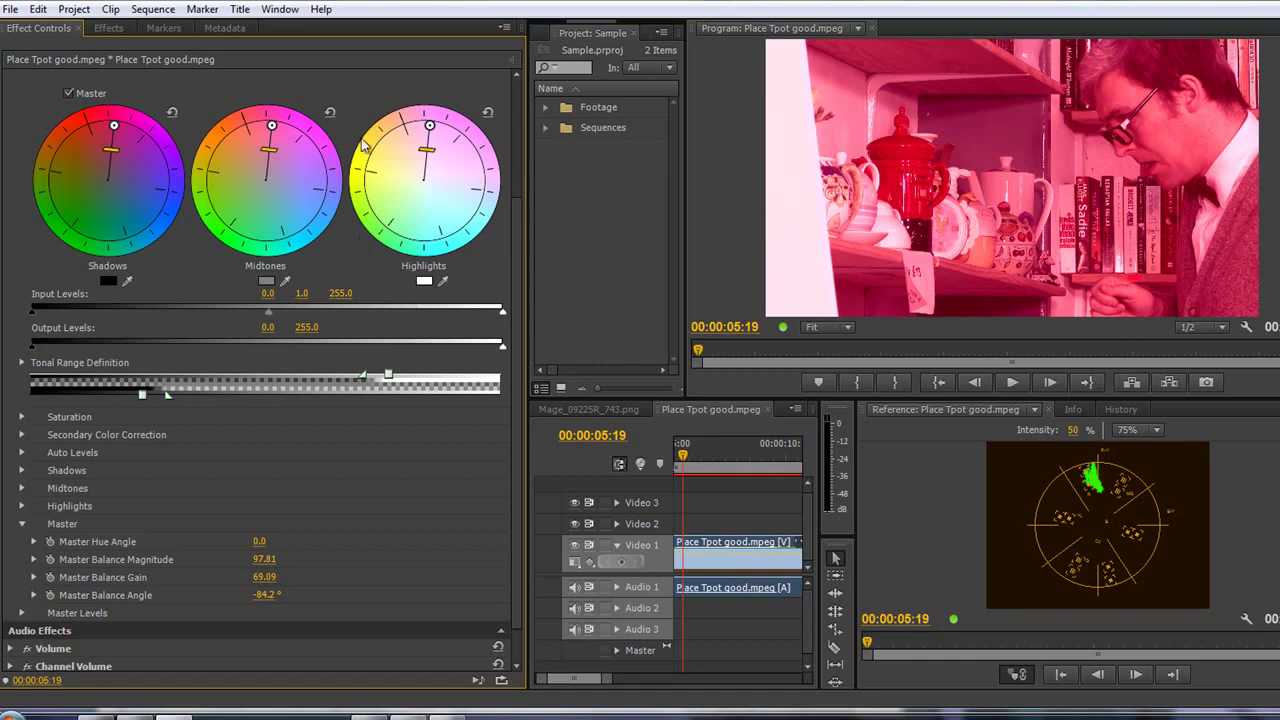
click(488, 116)
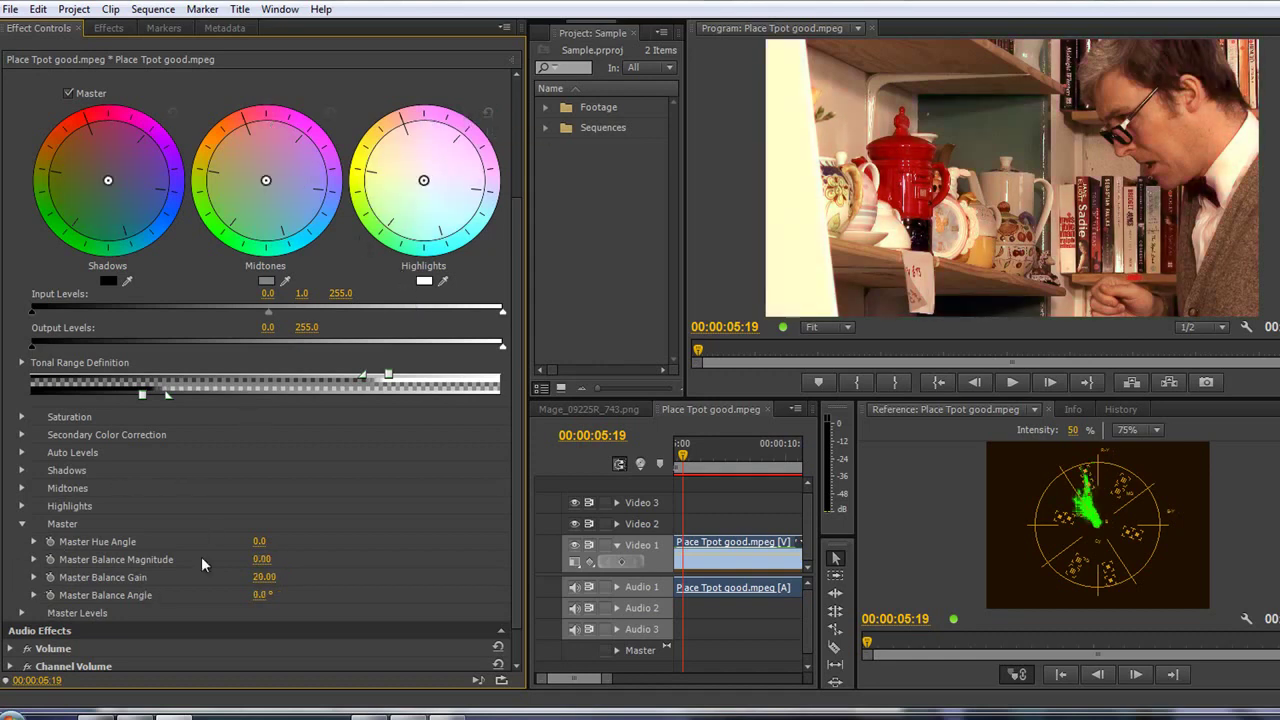
mouse_move(261, 559)
mouse_down()
mouse_move(300, 558)
mouse_move(263, 576)
mouse_move(200, 578)
mouse_up()
Collapse Master, try lower and higher midtone Input Levels, then set it to 1.0 and expand Tonal Range Definition.
click(21, 523)
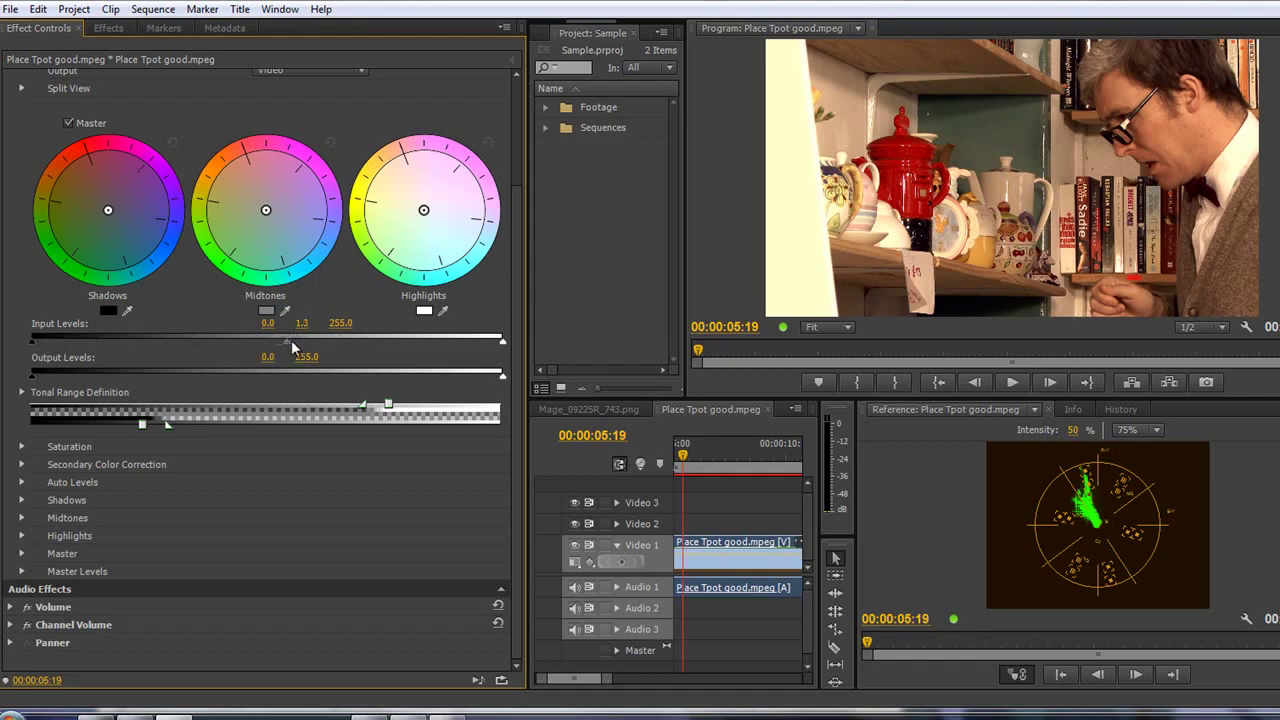
drag(321, 341, 288, 342)
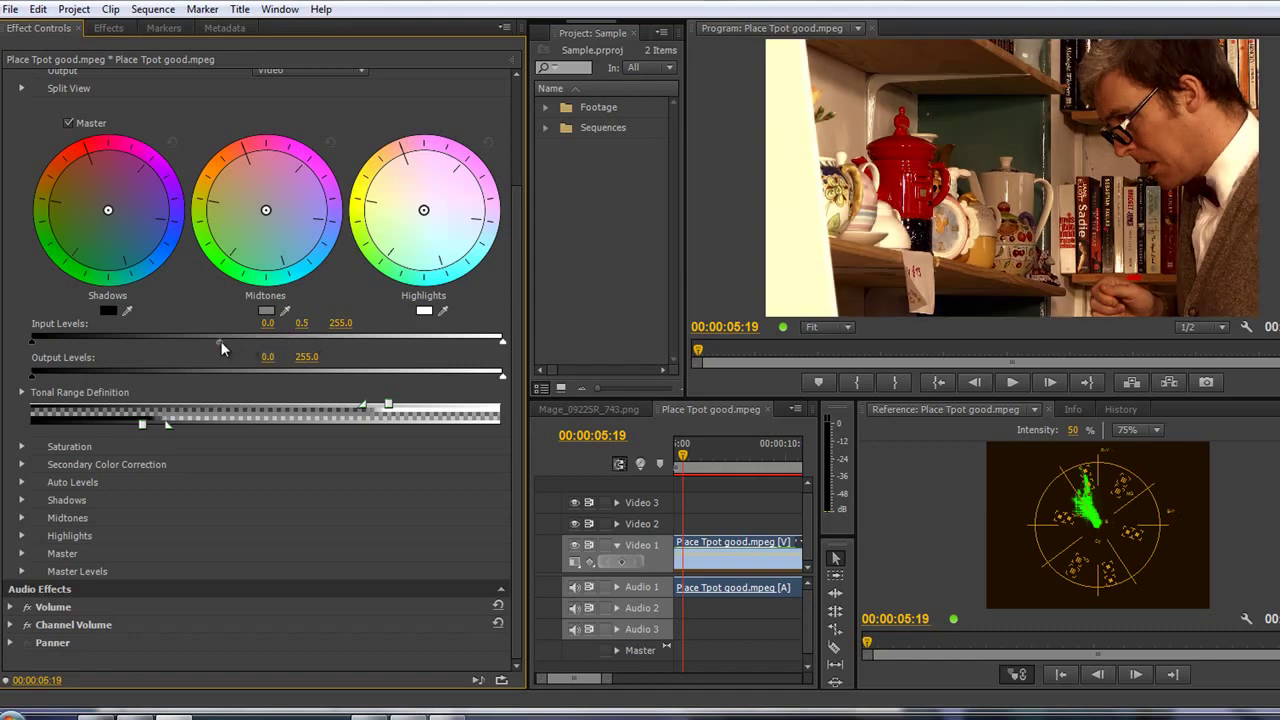
drag(221, 341, 273, 342)
click(303, 326)
text(1)
key(Return)
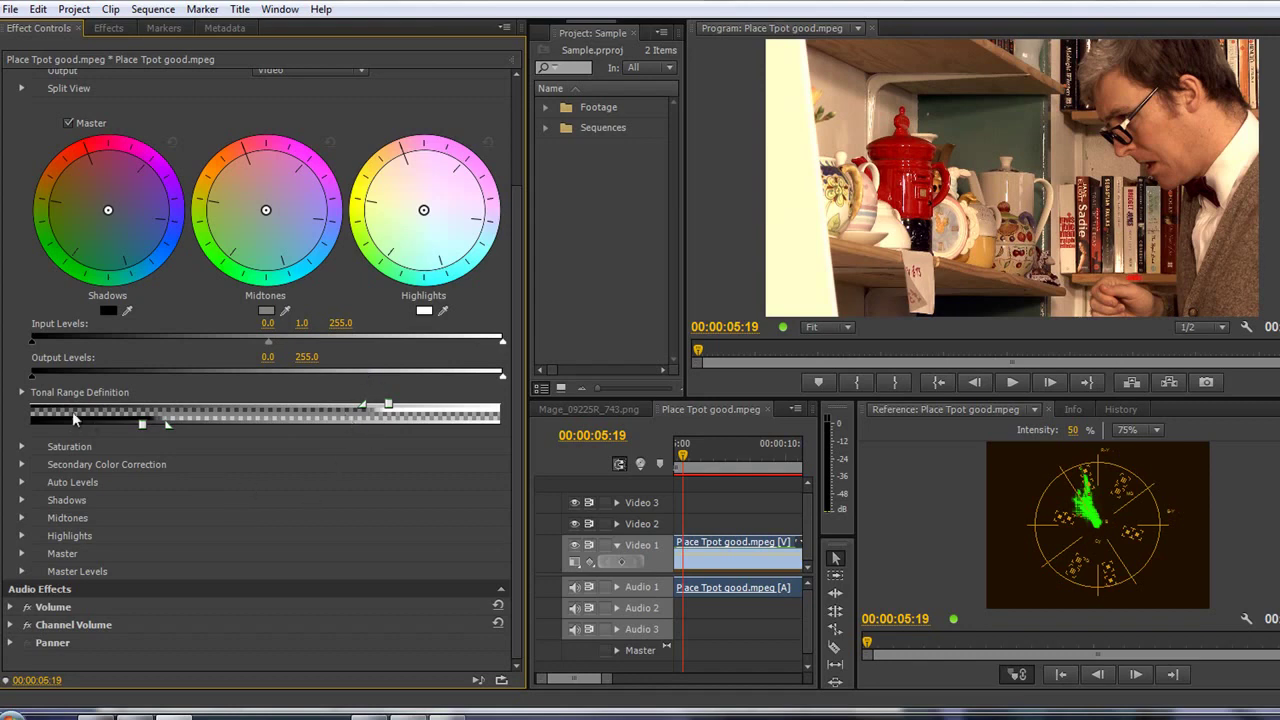
click(22, 392)
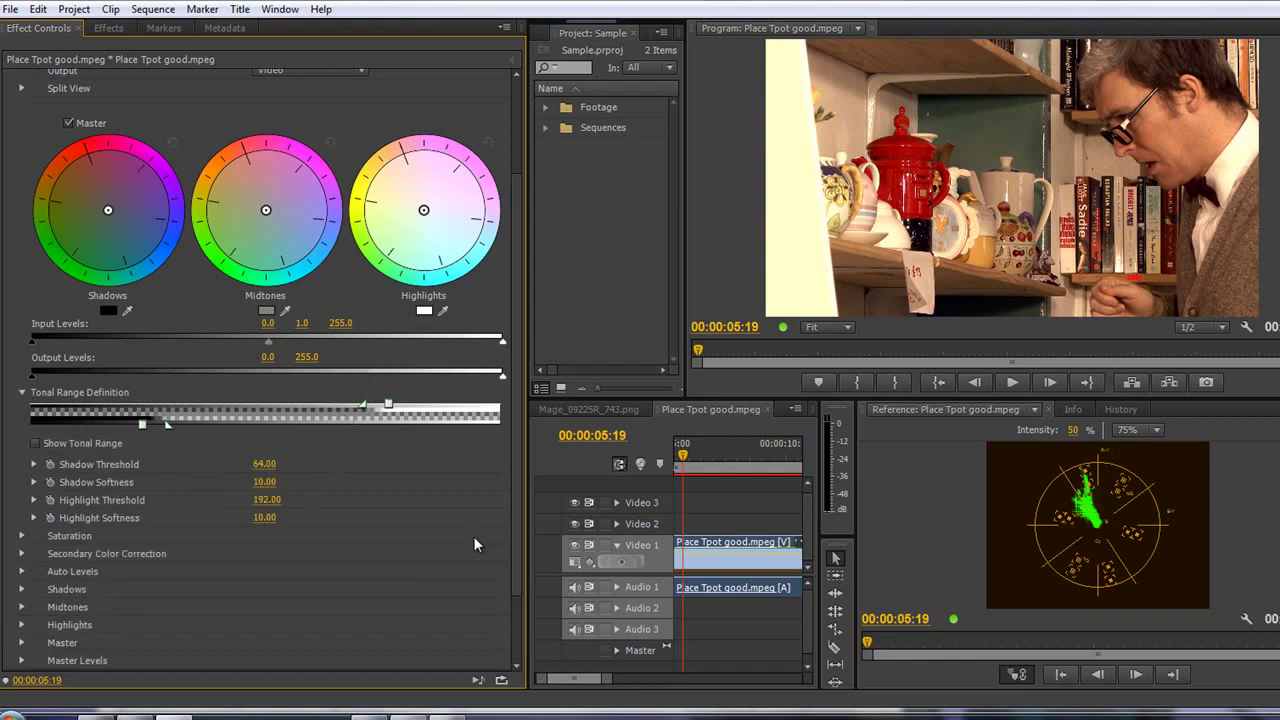
Turn on Show Tonal Range to display the clip as a shadow/midtone/highlight map.
scroll(382, 490, down, 1)
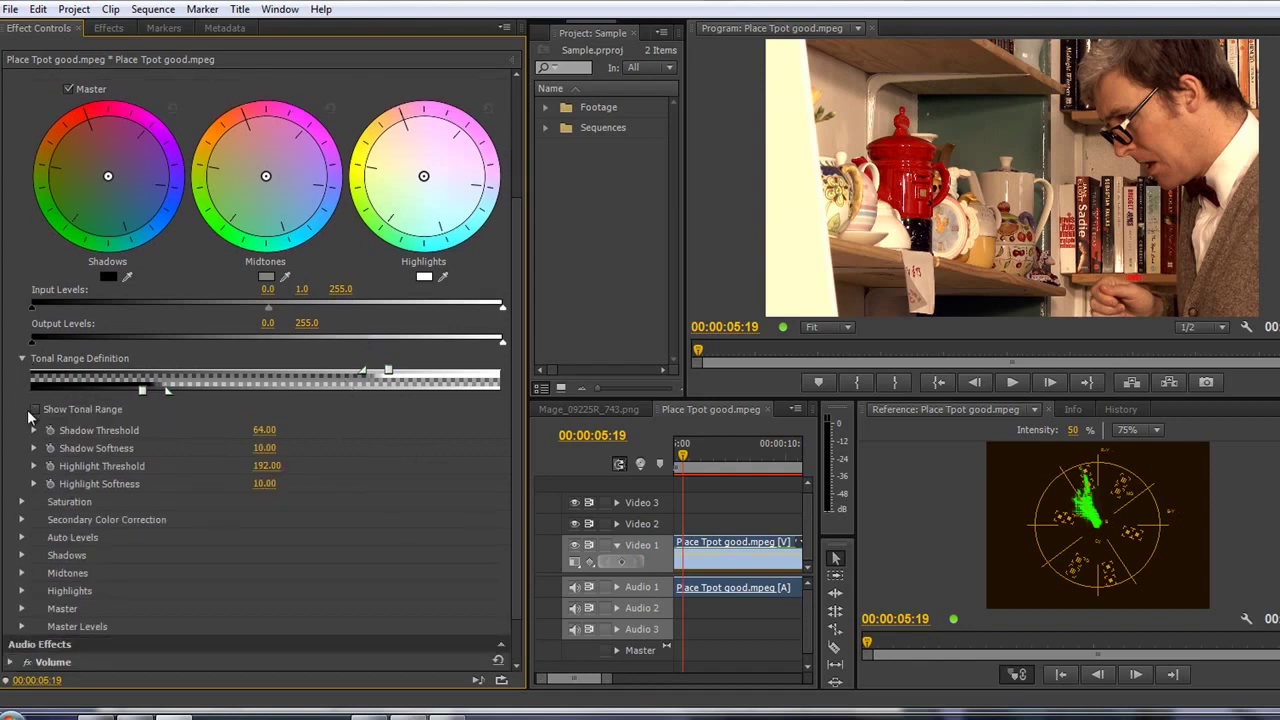
click(34, 409)
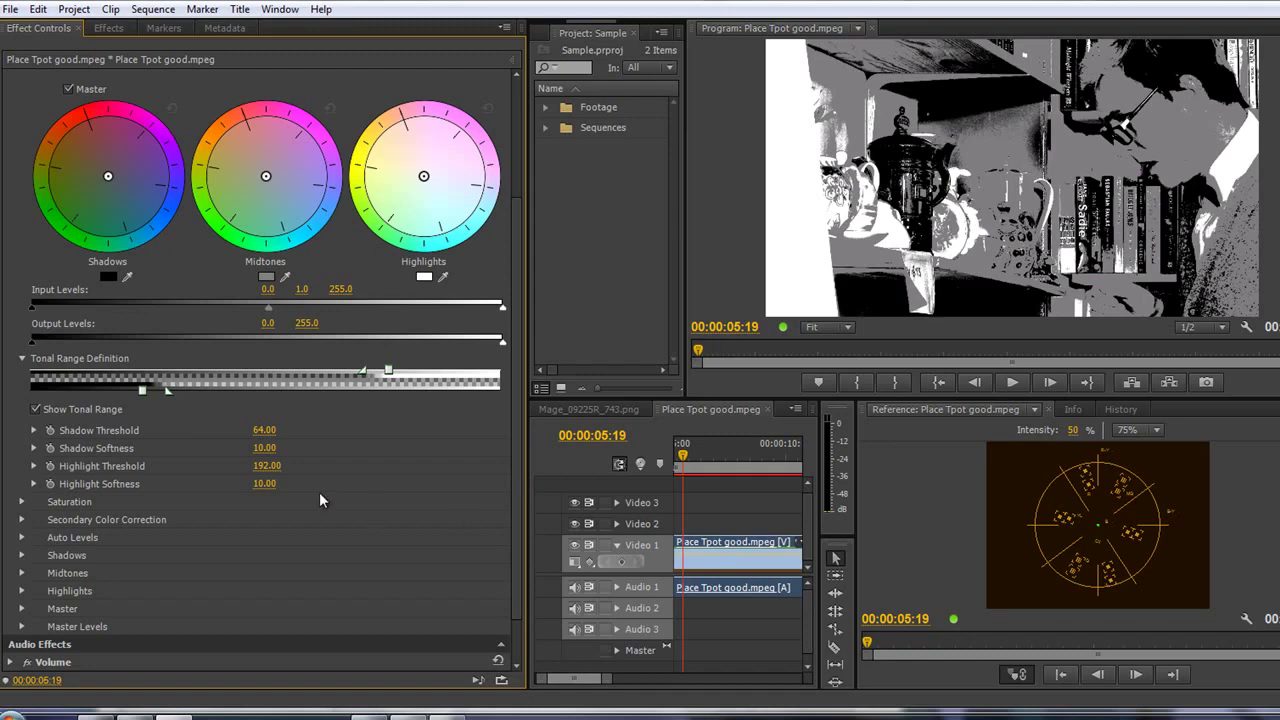
scroll(415, 466, down, 1)
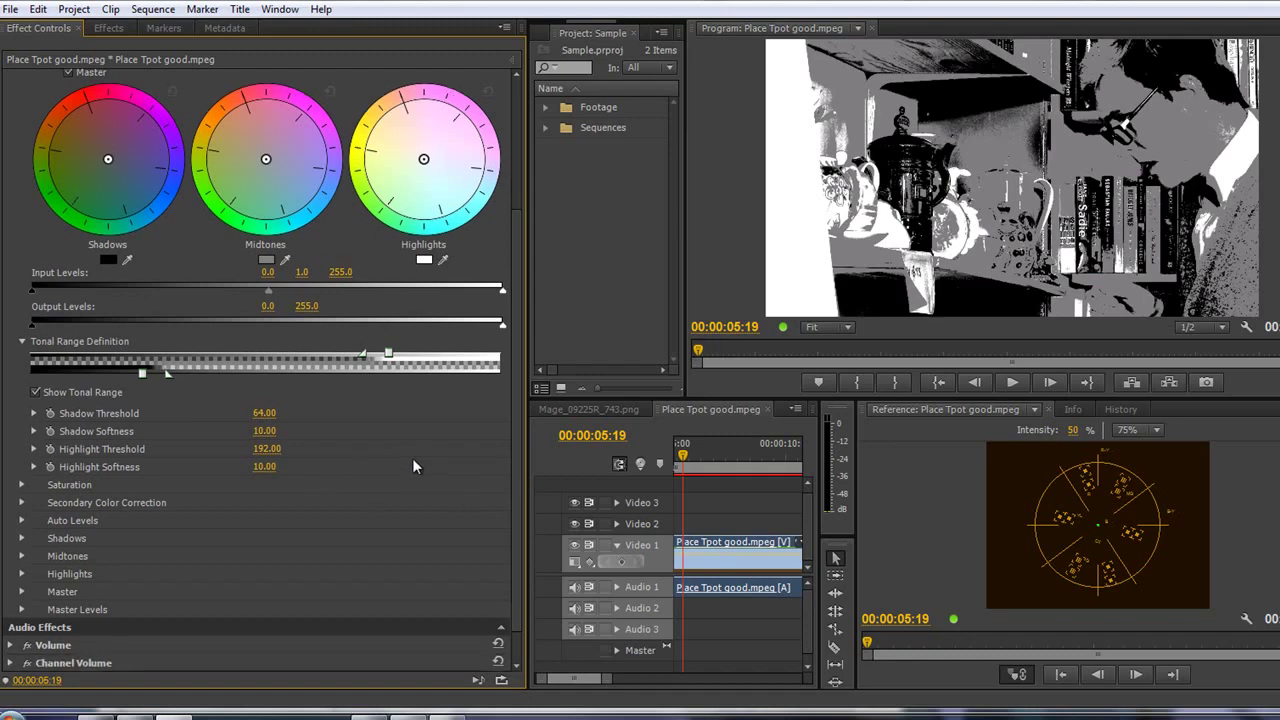
Drag the Shadow Threshold through 119.50 and 48.93, settling on 93.15.
click(33, 413)
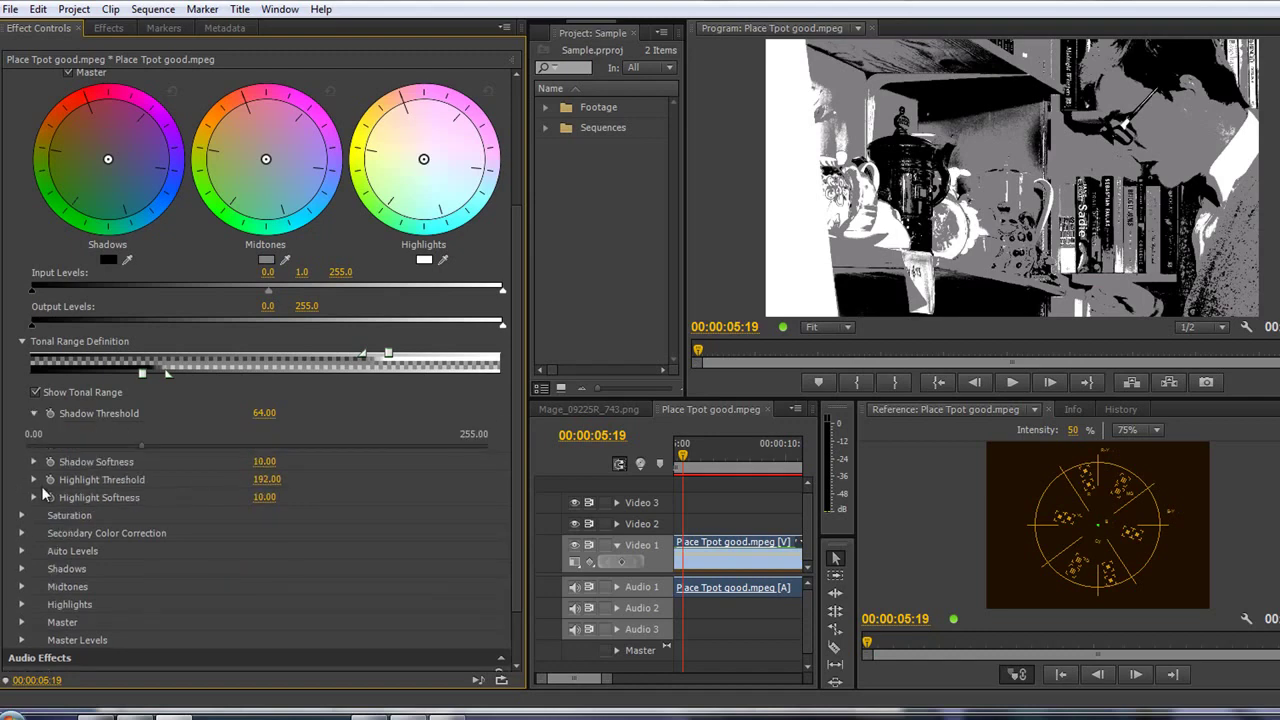
drag(141, 446, 242, 444)
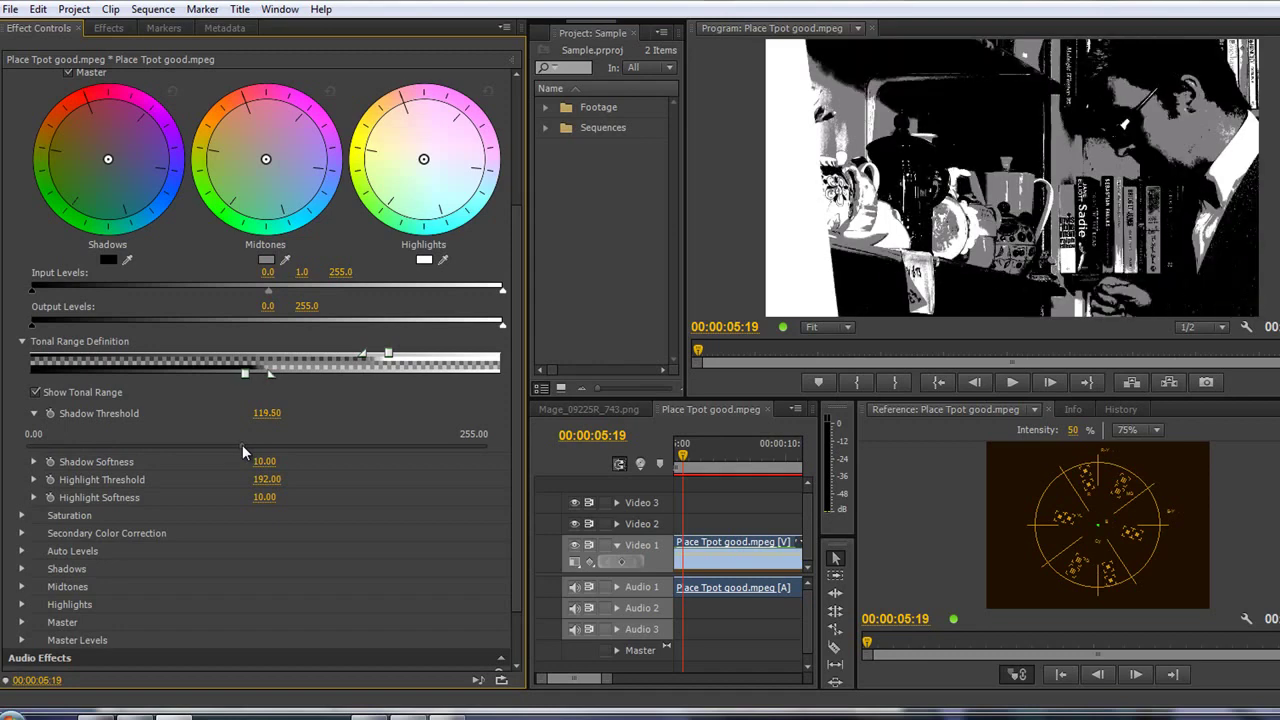
drag(242, 444, 114, 447)
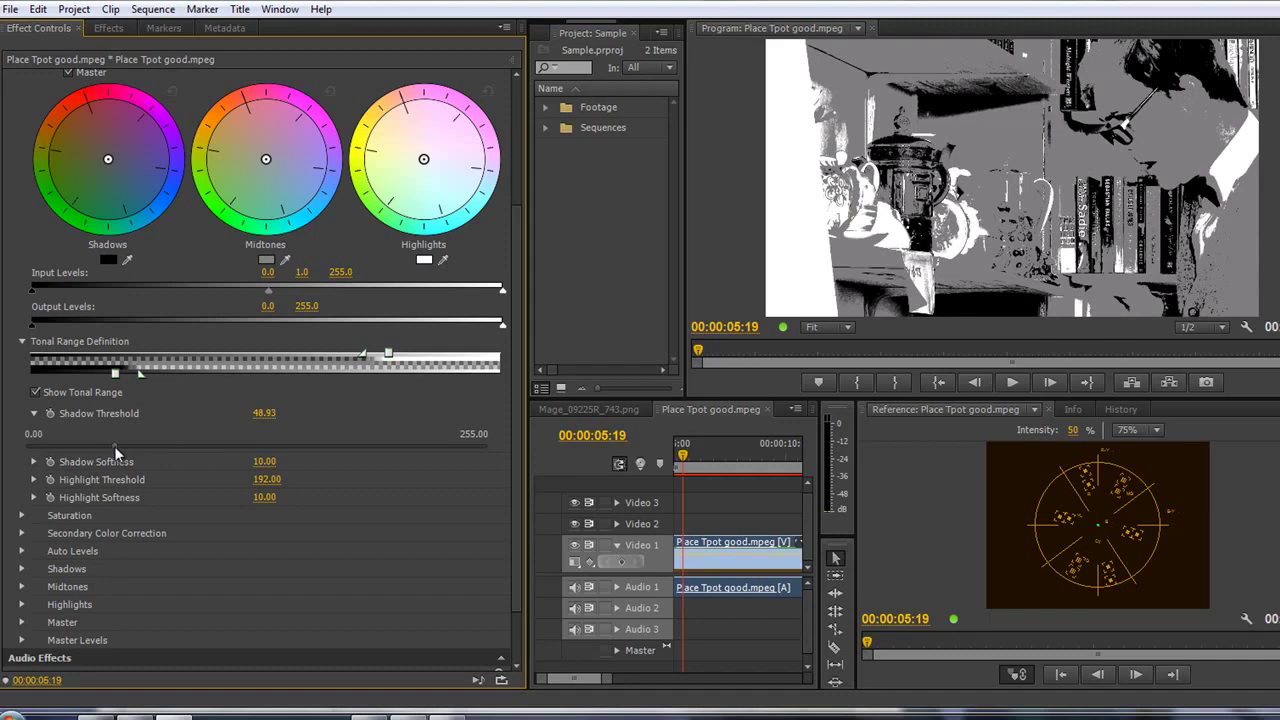
drag(114, 444, 194, 445)
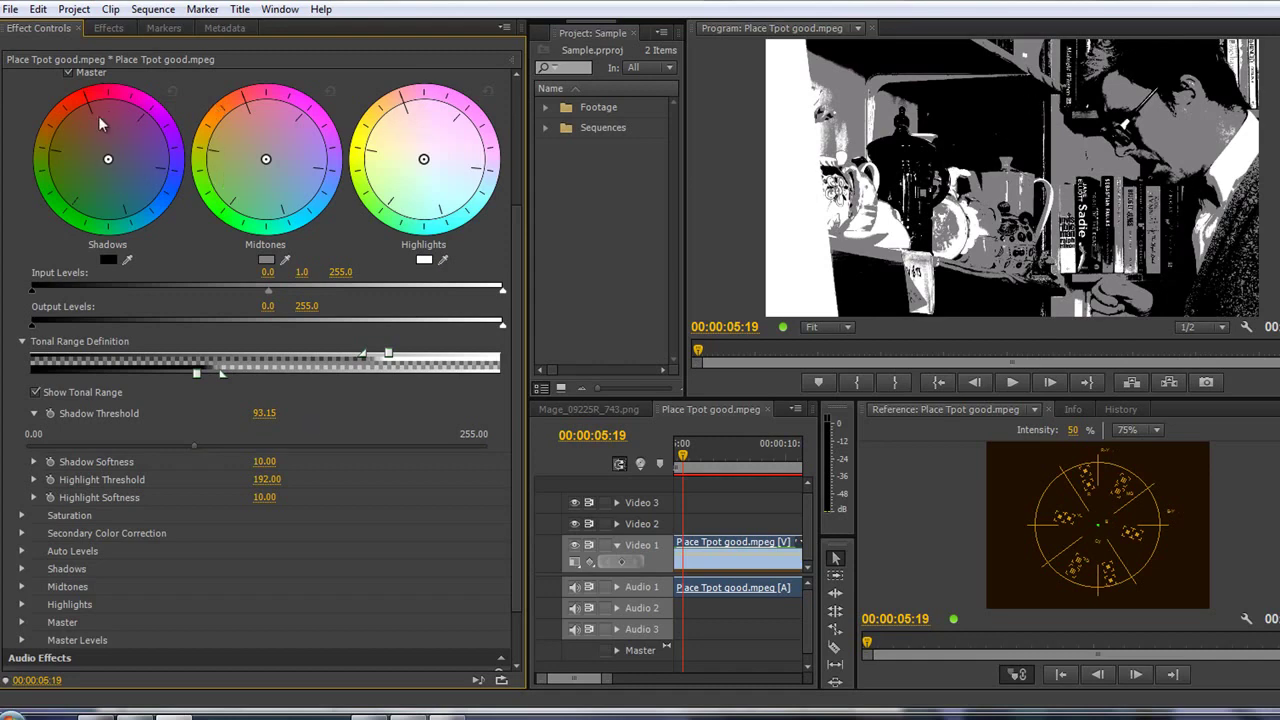
Expand Highlight Threshold and drag it through lower values, ending around 195.72.
click(33, 480)
mouse_move(373, 510)
mouse_down()
mouse_move(414, 510)
mouse_move(209, 518)
mouse_up()
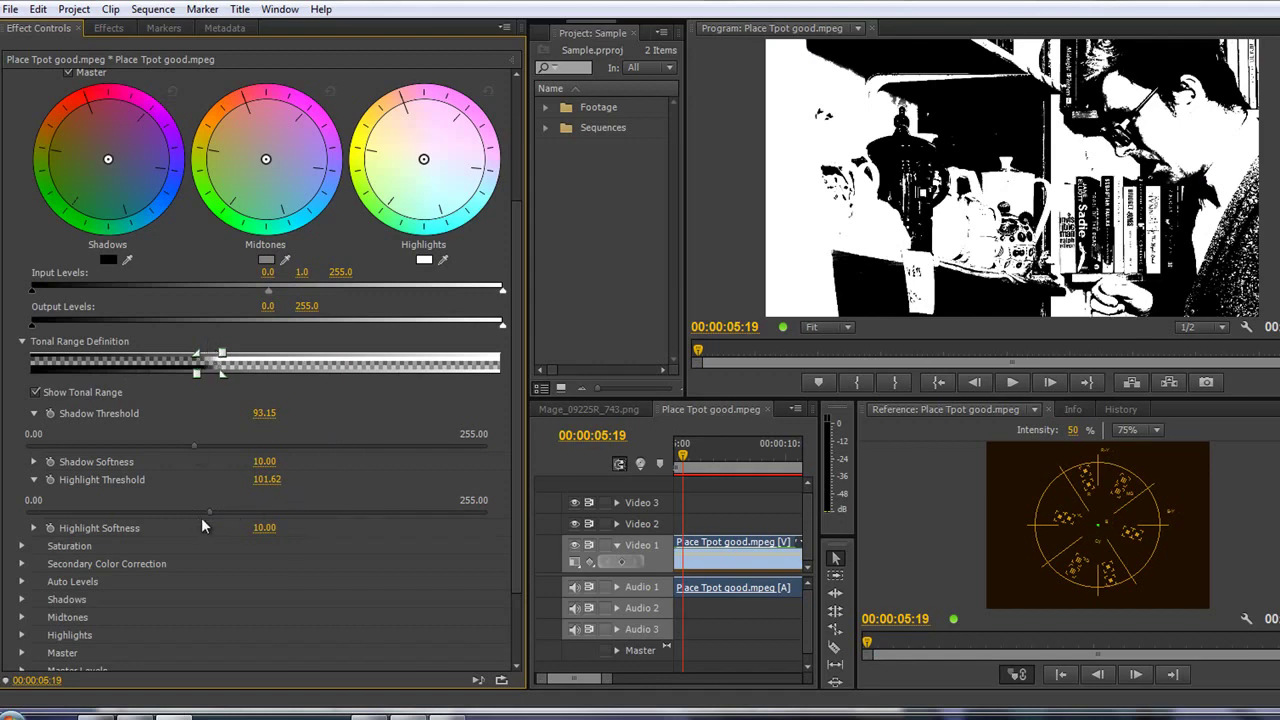
drag(209, 511, 380, 510)
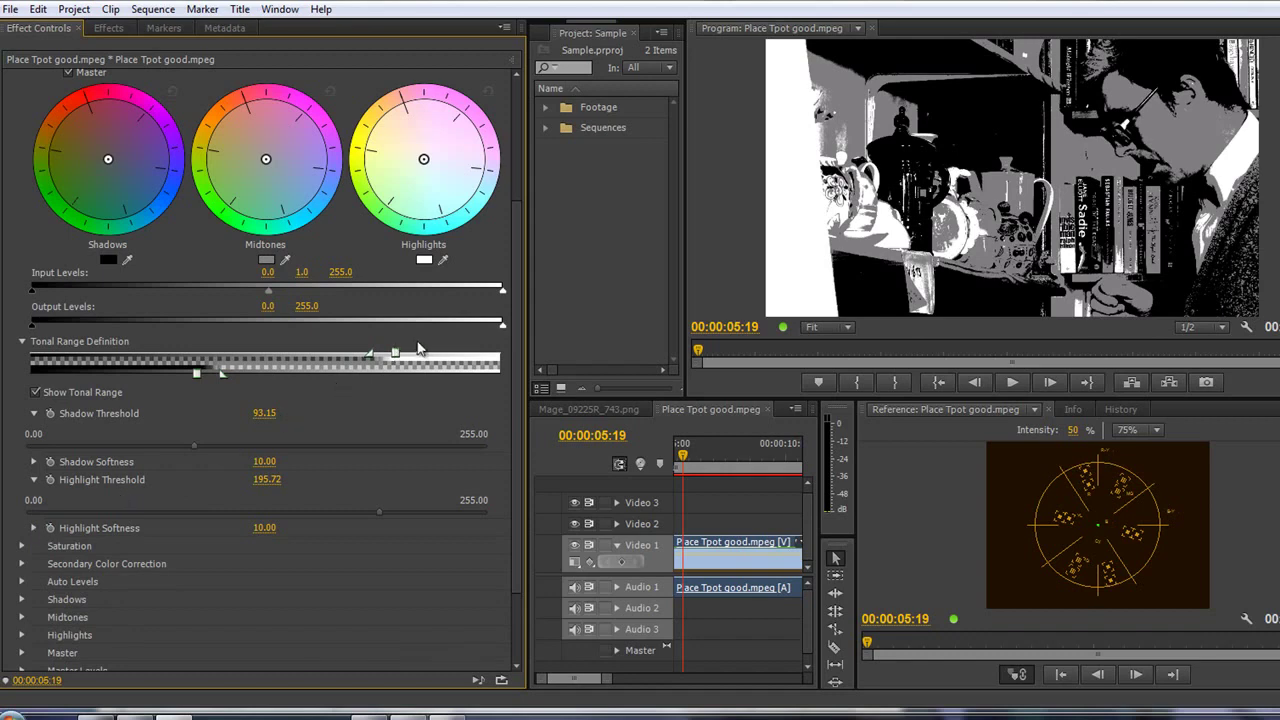
Drag the tonal range handles to Highlight Threshold 224.57 and Shadow Threshold 107.44.
drag(395, 356, 313, 351)
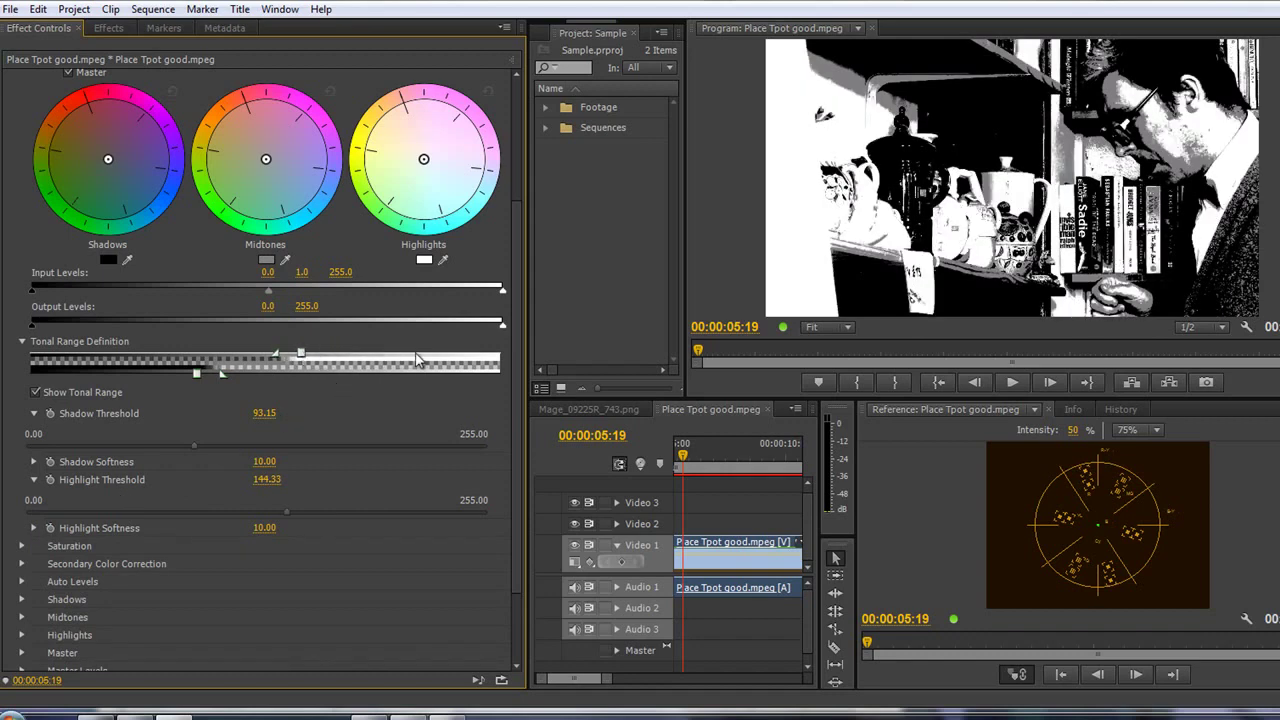
drag(302, 356, 450, 358)
drag(194, 375, 140, 376)
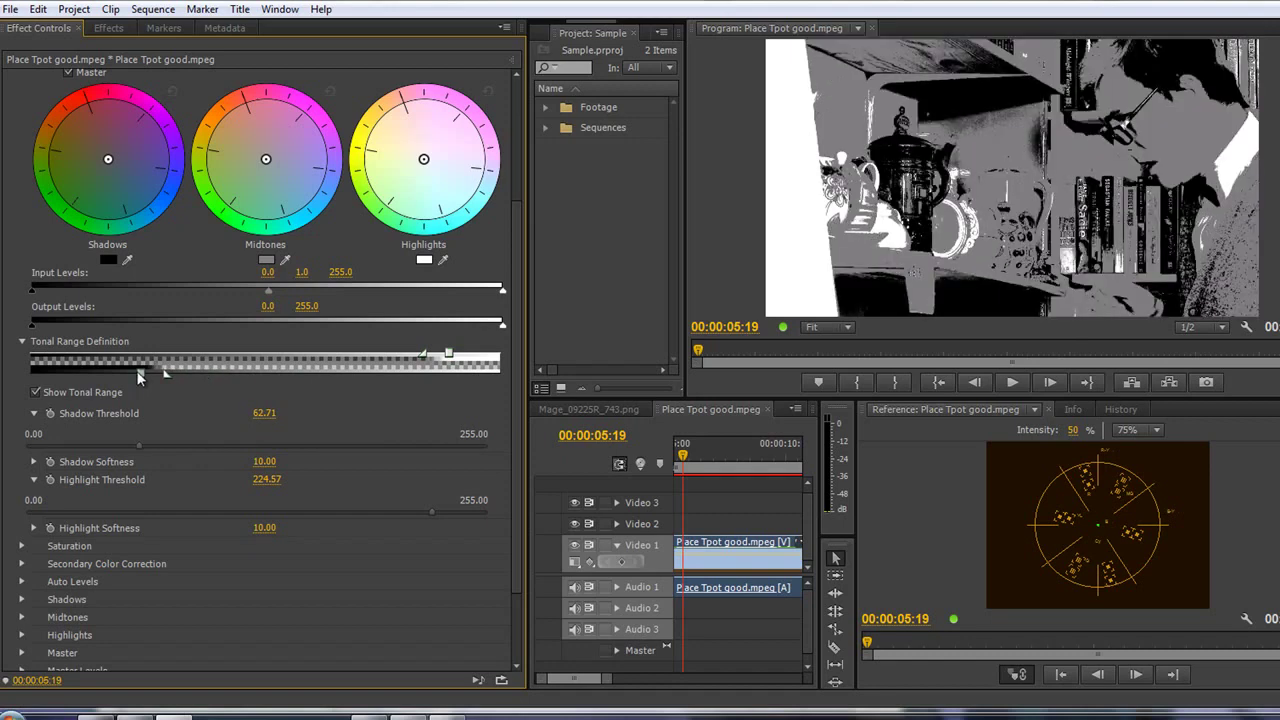
drag(143, 370, 162, 372)
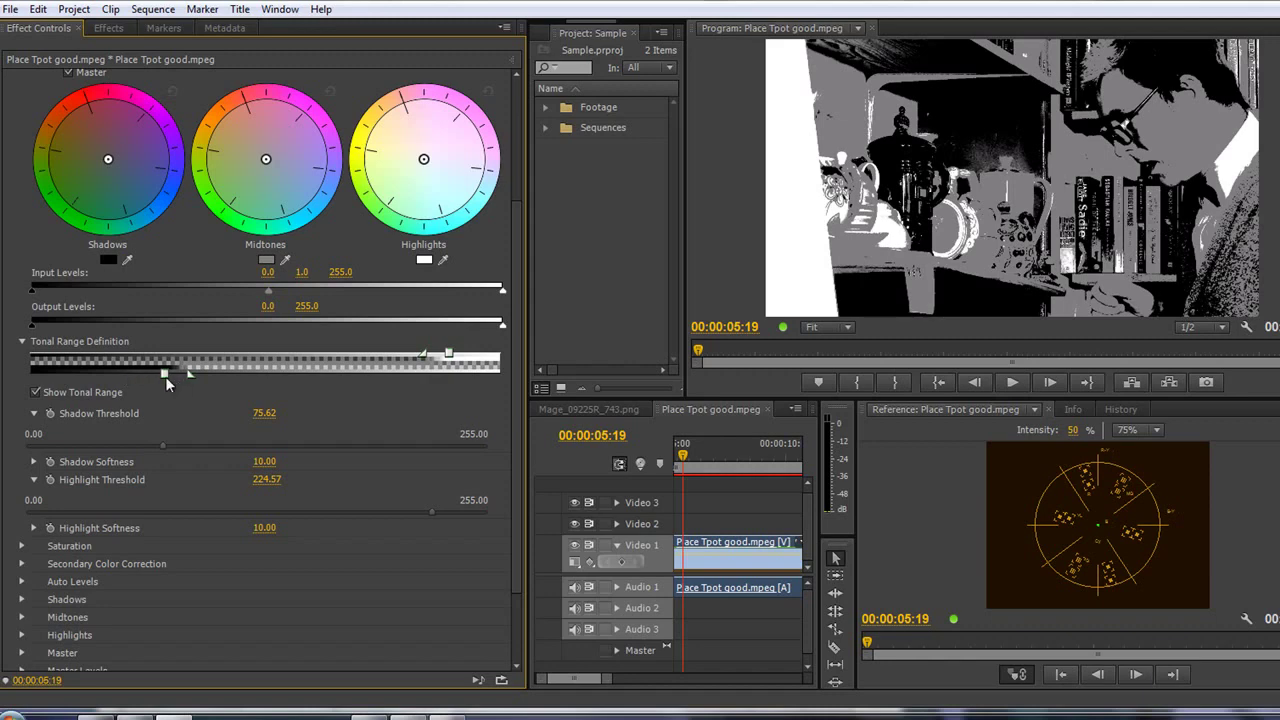
drag(161, 375, 112, 377)
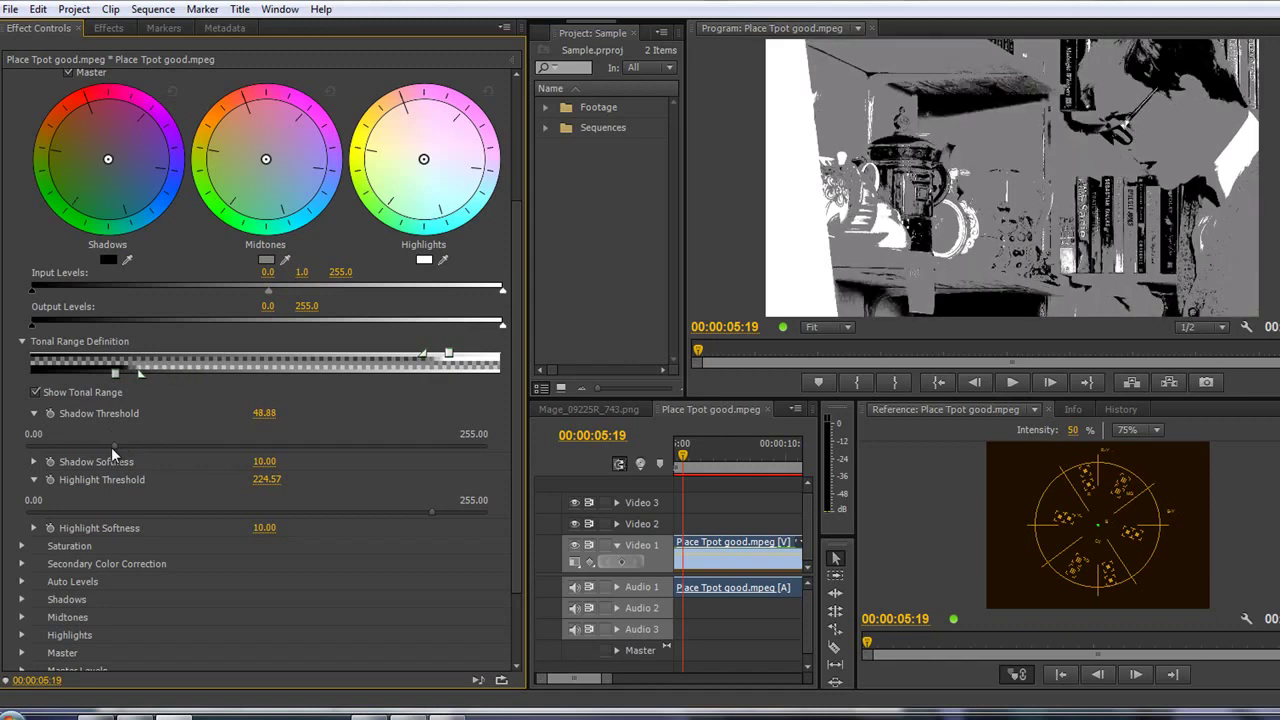
drag(115, 374, 219, 374)
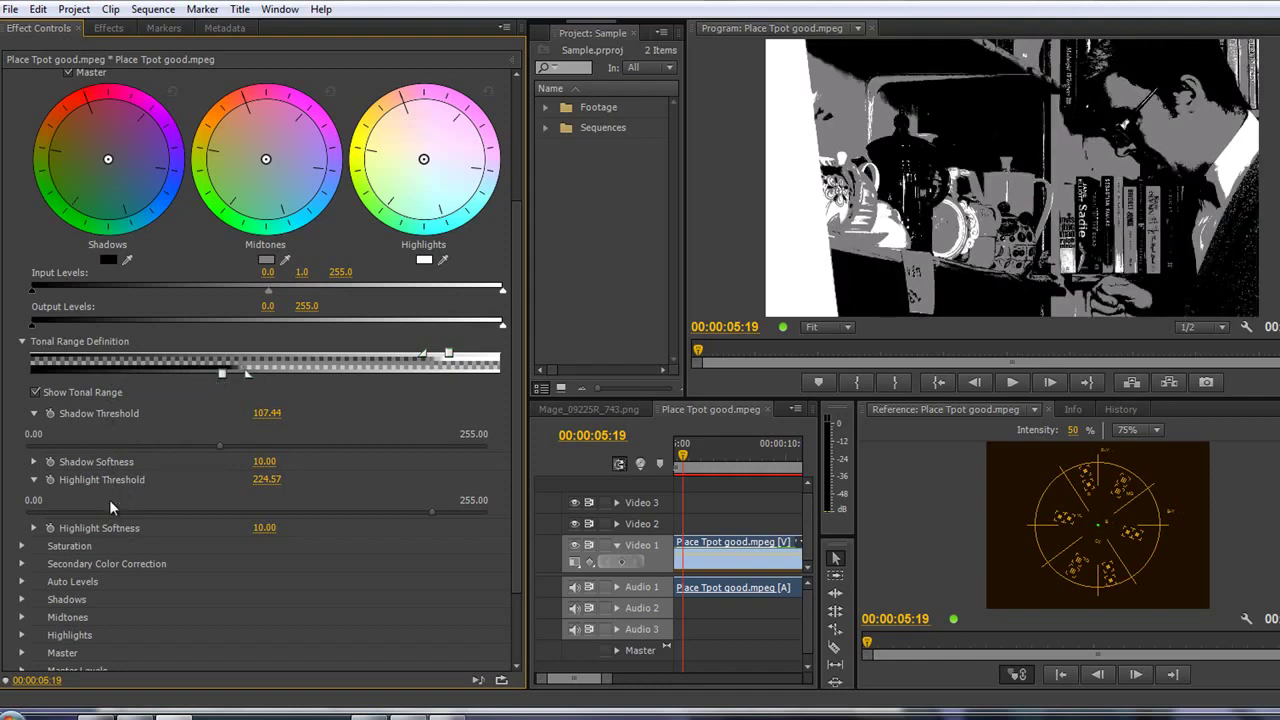
Expand Highlight Softness and drag it from 10.00 to 87.04 to blend the highlights.
click(33, 527)
drag(44, 560, 31, 564)
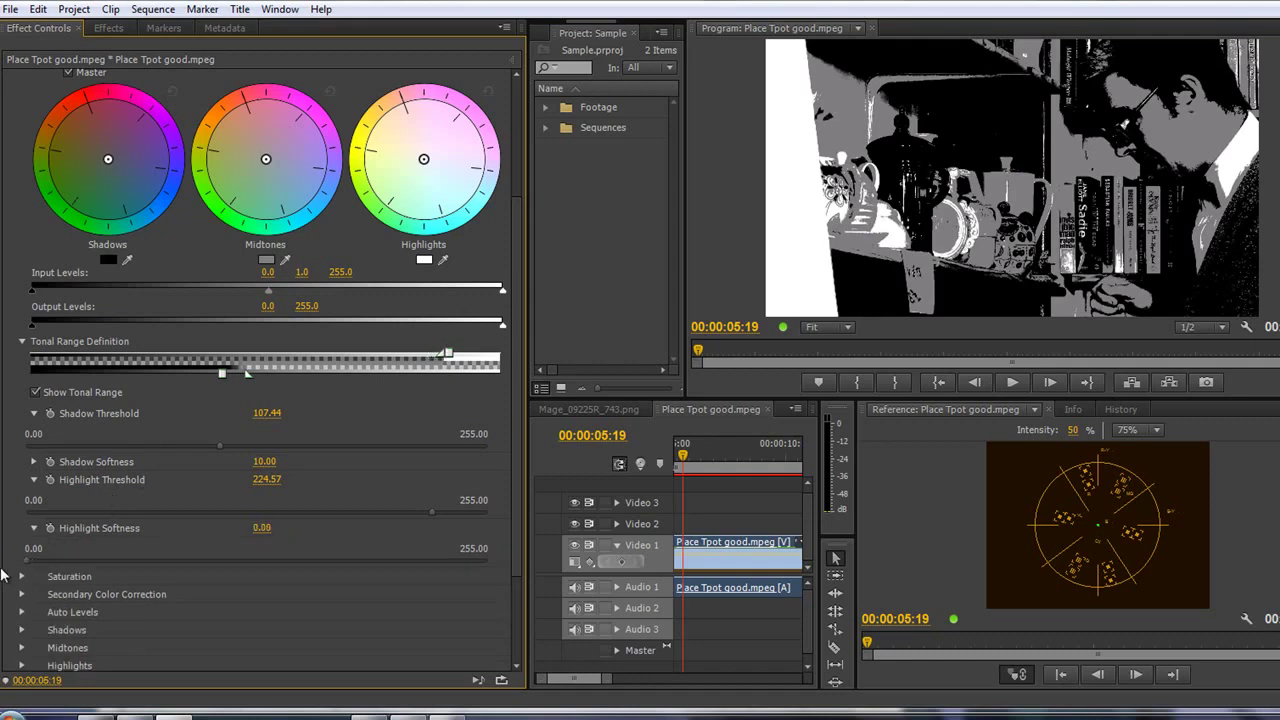
drag(36, 560, 244, 554)
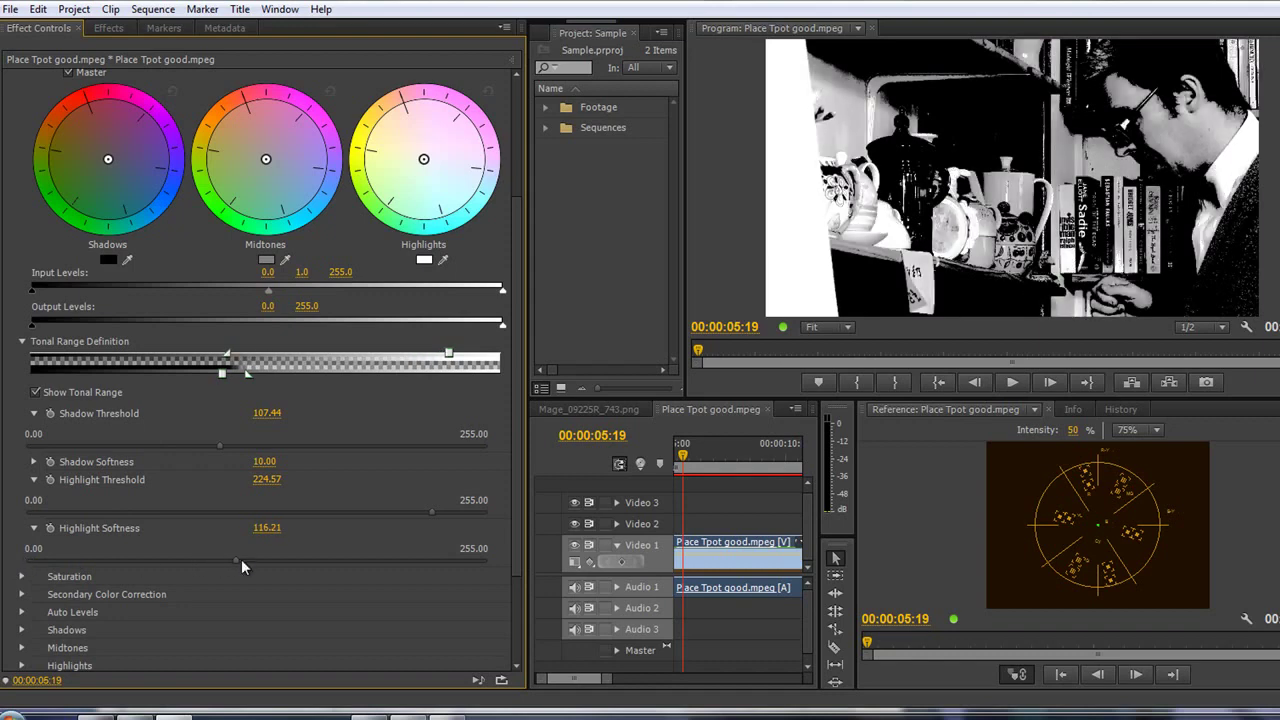
drag(235, 560, 183, 574)
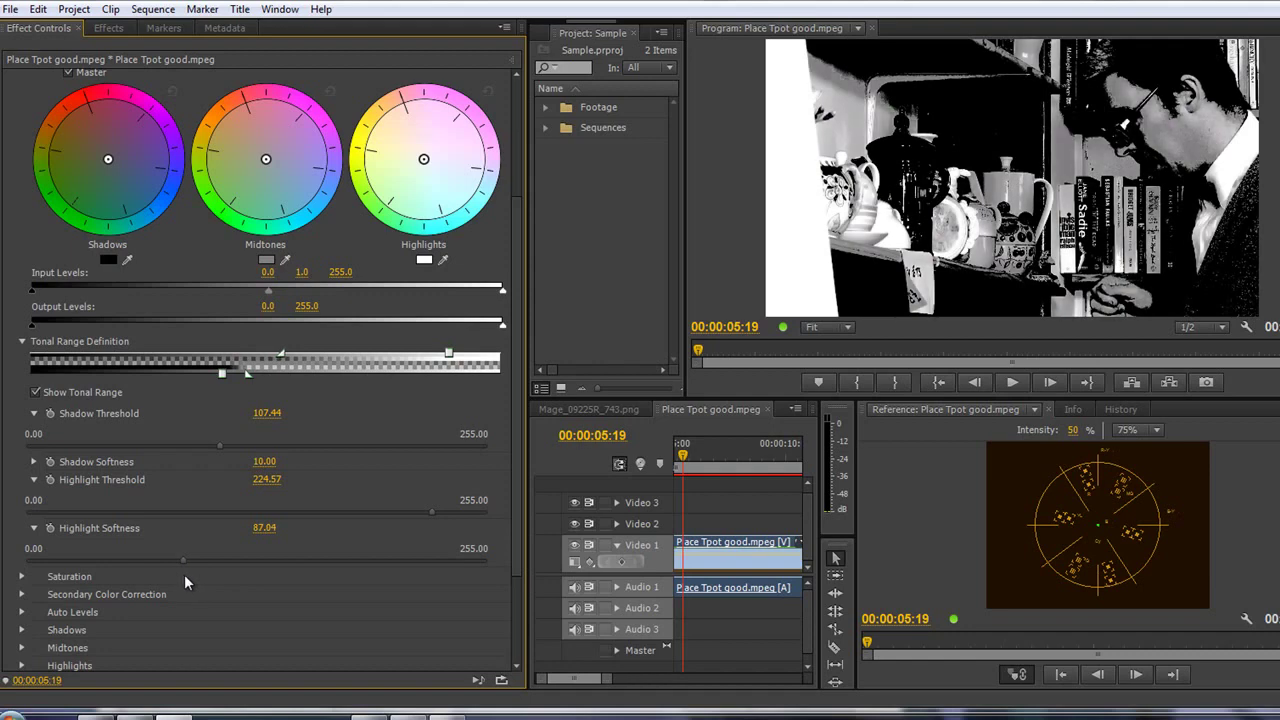
Turn off Show Tonal Range, collapse Tonal Range Definition, and reveal the Saturation settings.
click(35, 392)
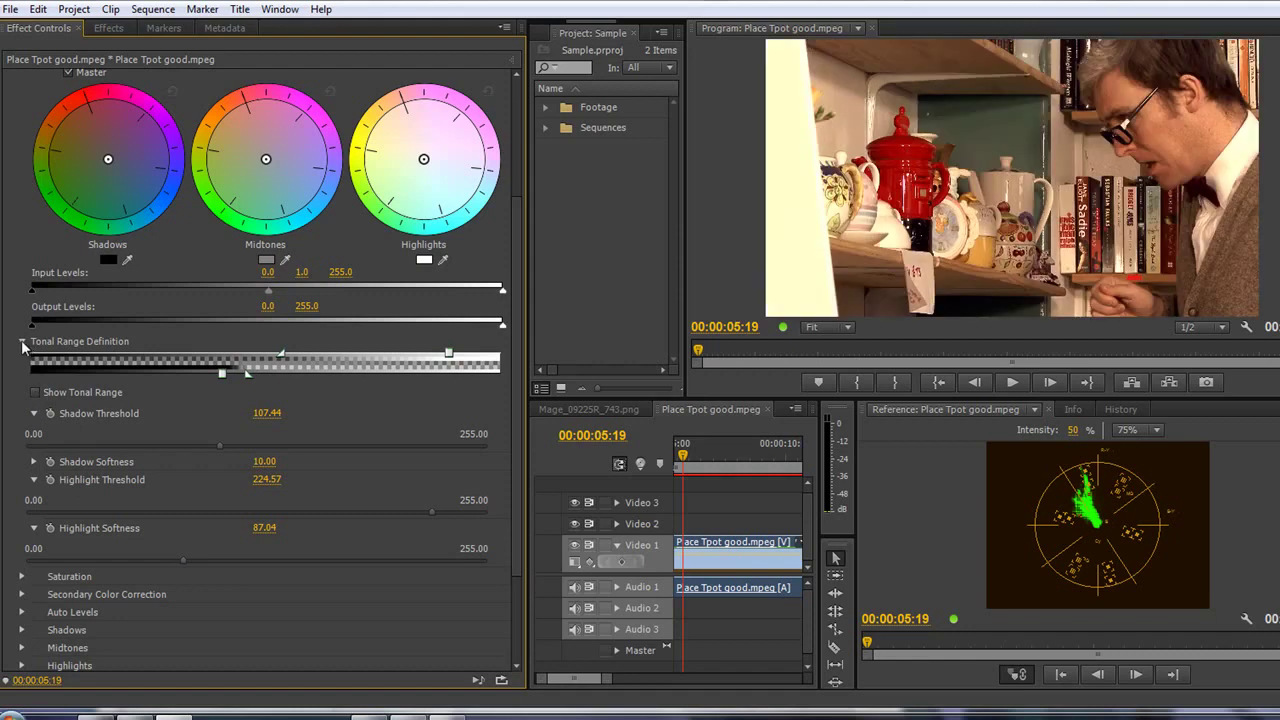
click(22, 342)
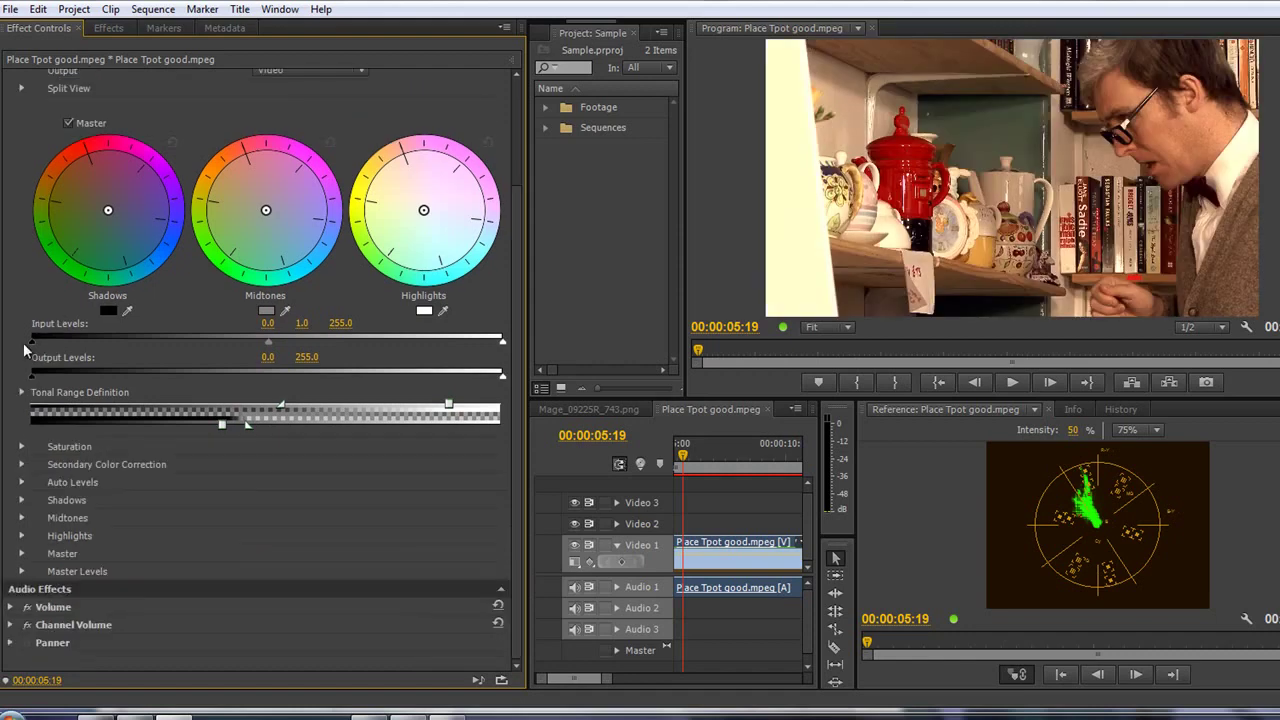
click(22, 446)
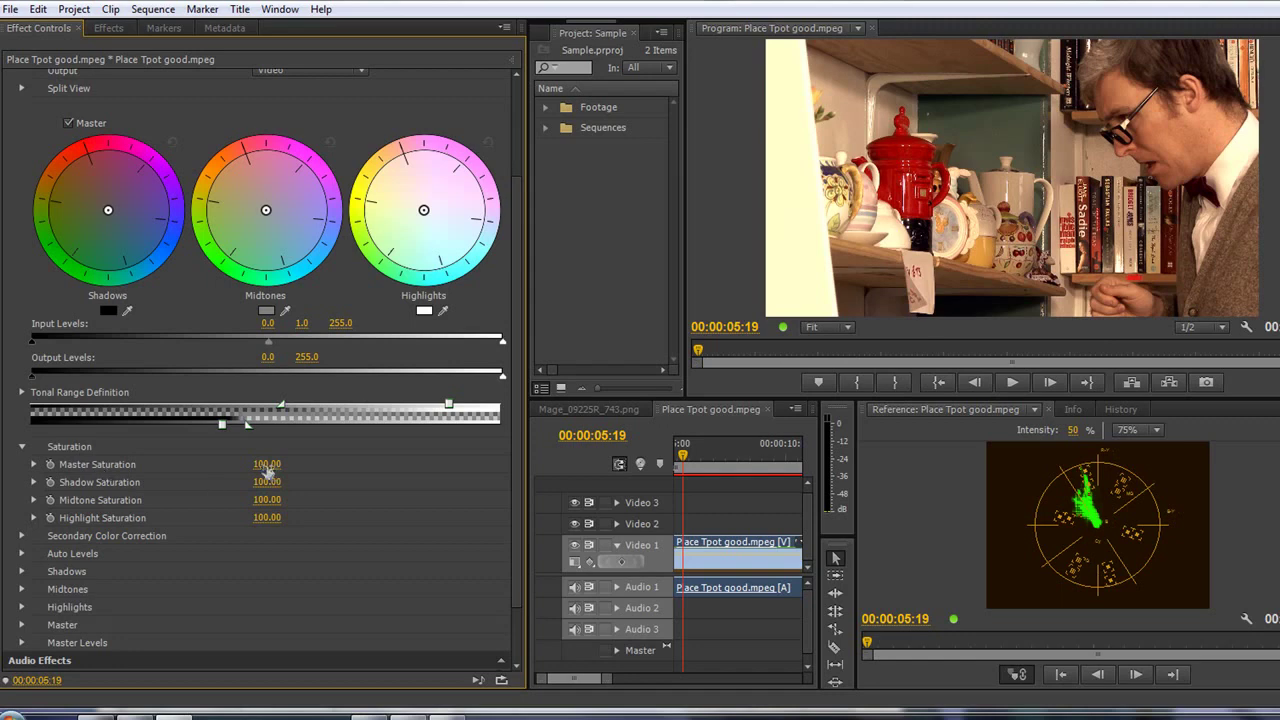
Sweep Master Saturation from 0 to 200, then bring it back to 100.
drag(268, 470, 261, 468)
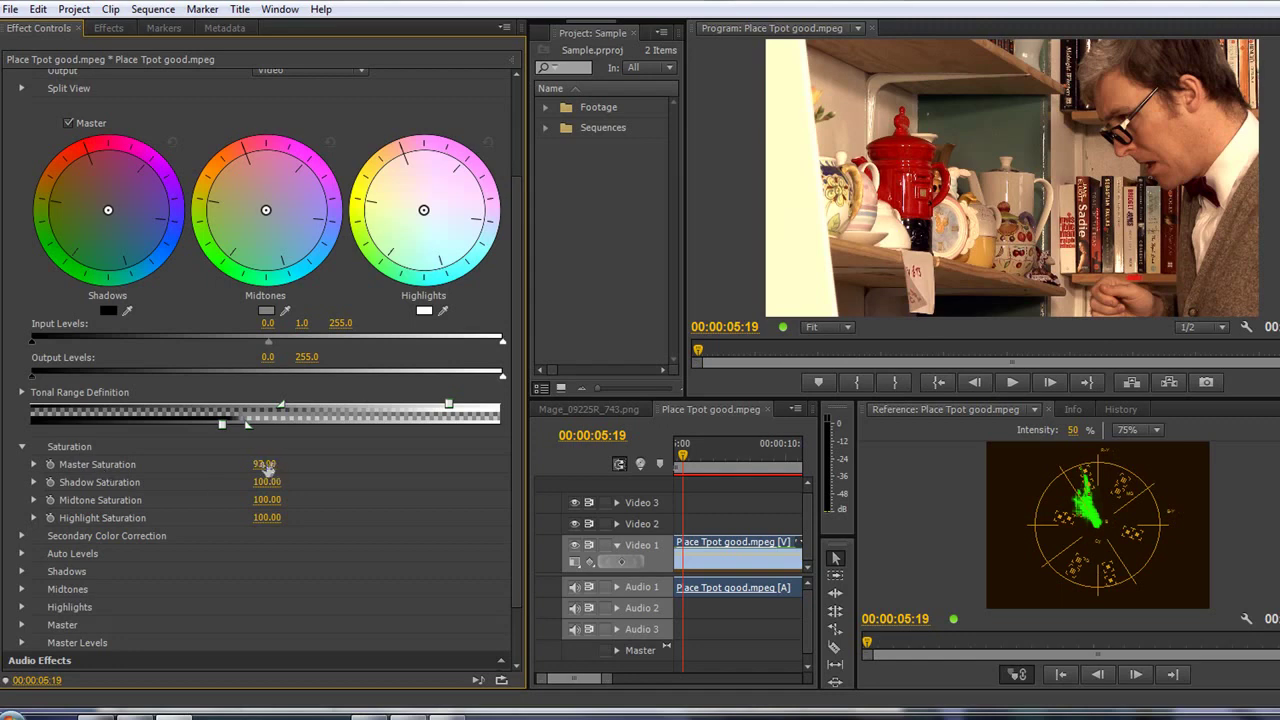
click(35, 464)
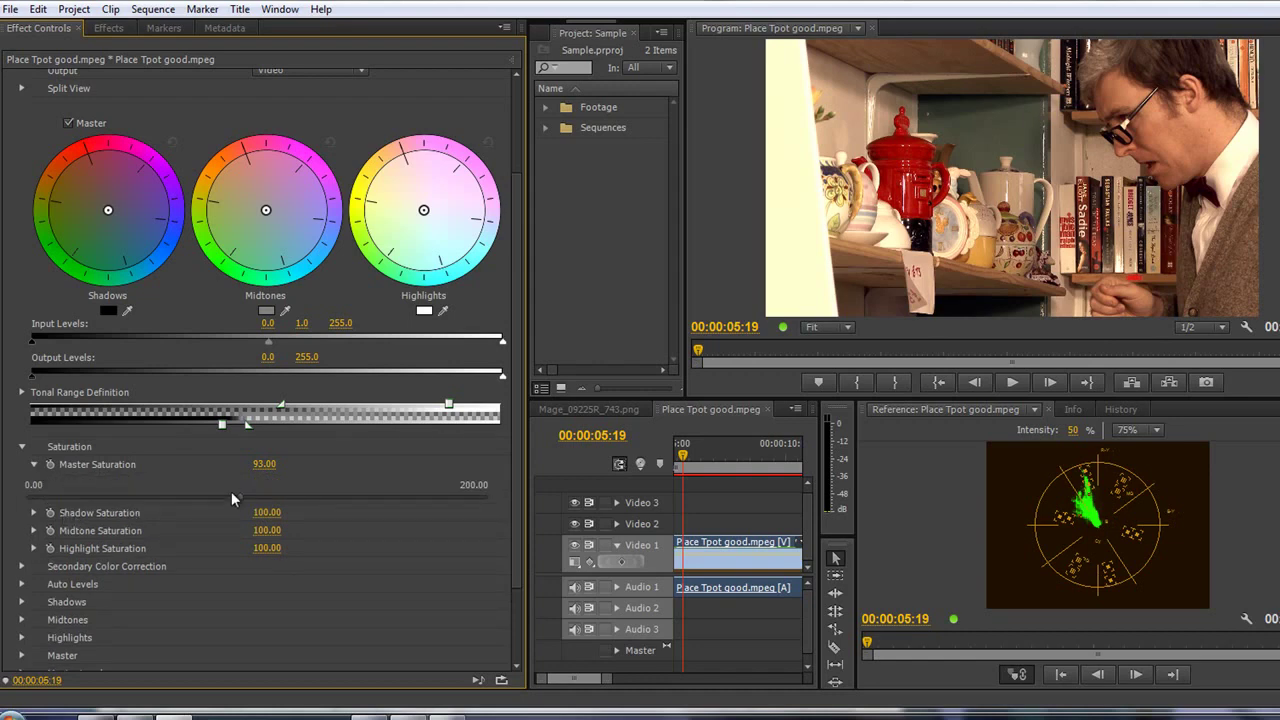
drag(240, 493, 26, 496)
drag(2, 510, 505, 496)
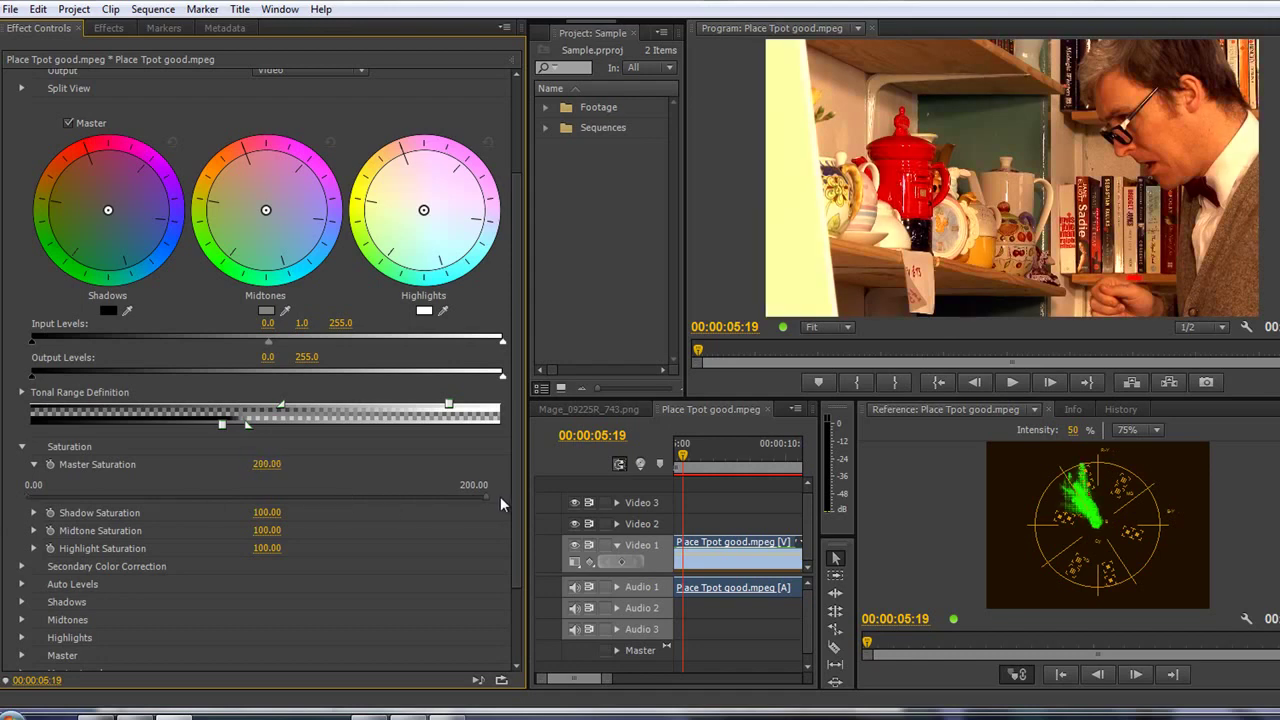
drag(488, 492, 257, 506)
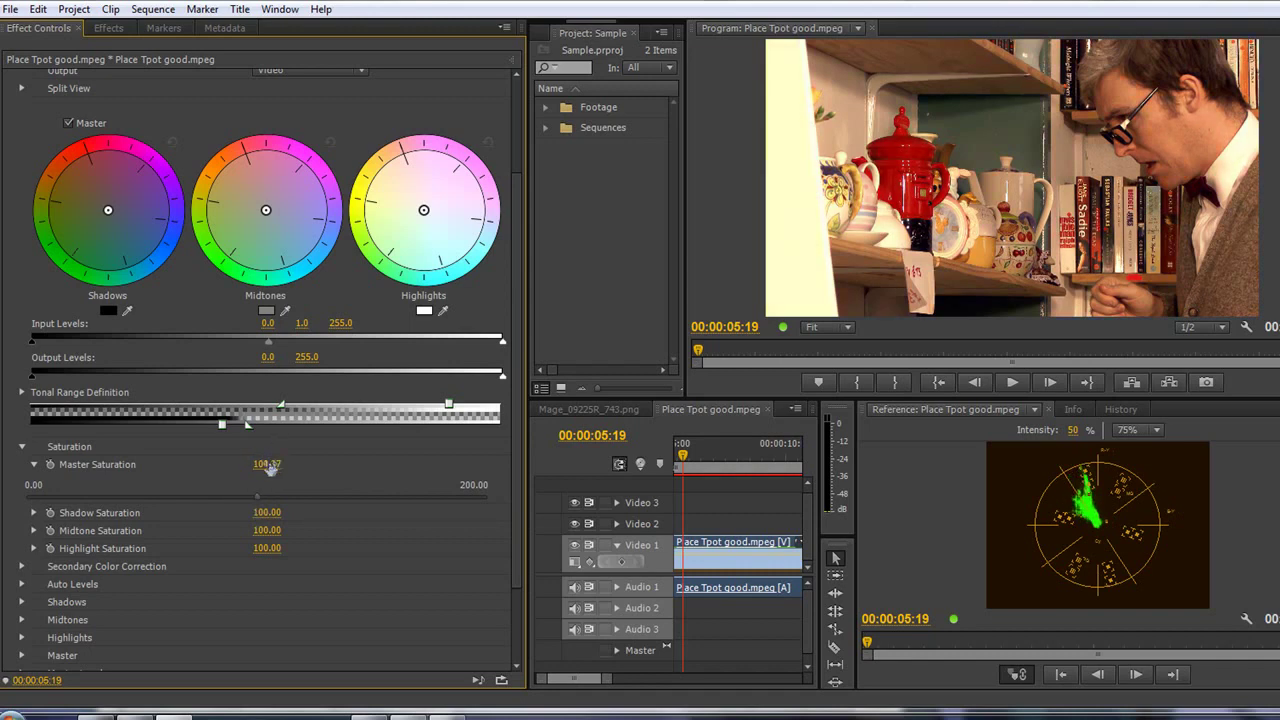
click(268, 464)
Vary Midtone Saturation up to 177.49 and down, then enter 100 to reset it.
click(33, 531)
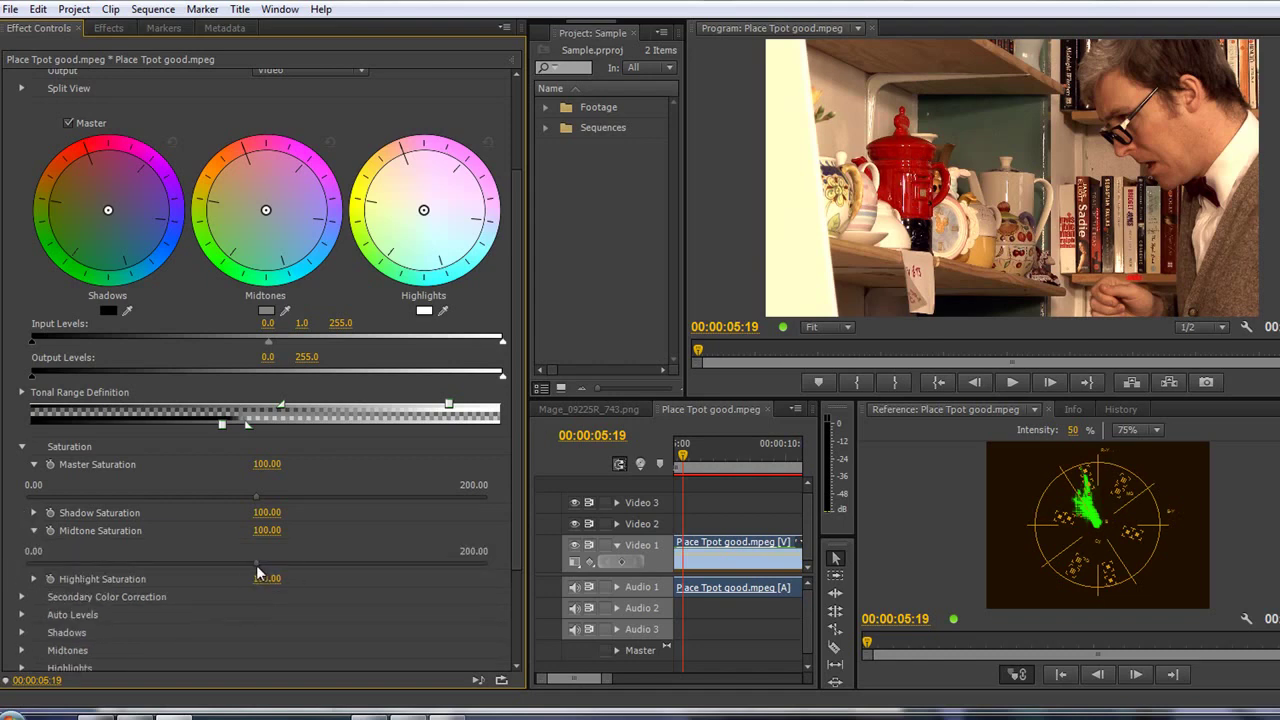
drag(256, 565, 164, 576)
drag(164, 562, 165, 562)
drag(131, 560, 434, 556)
drag(281, 578, 268, 577)
click(266, 531)
text(100)
key(Return)
Collapse Saturation, briefly expand Auto Levels to view its options, then collapse it.
click(22, 447)
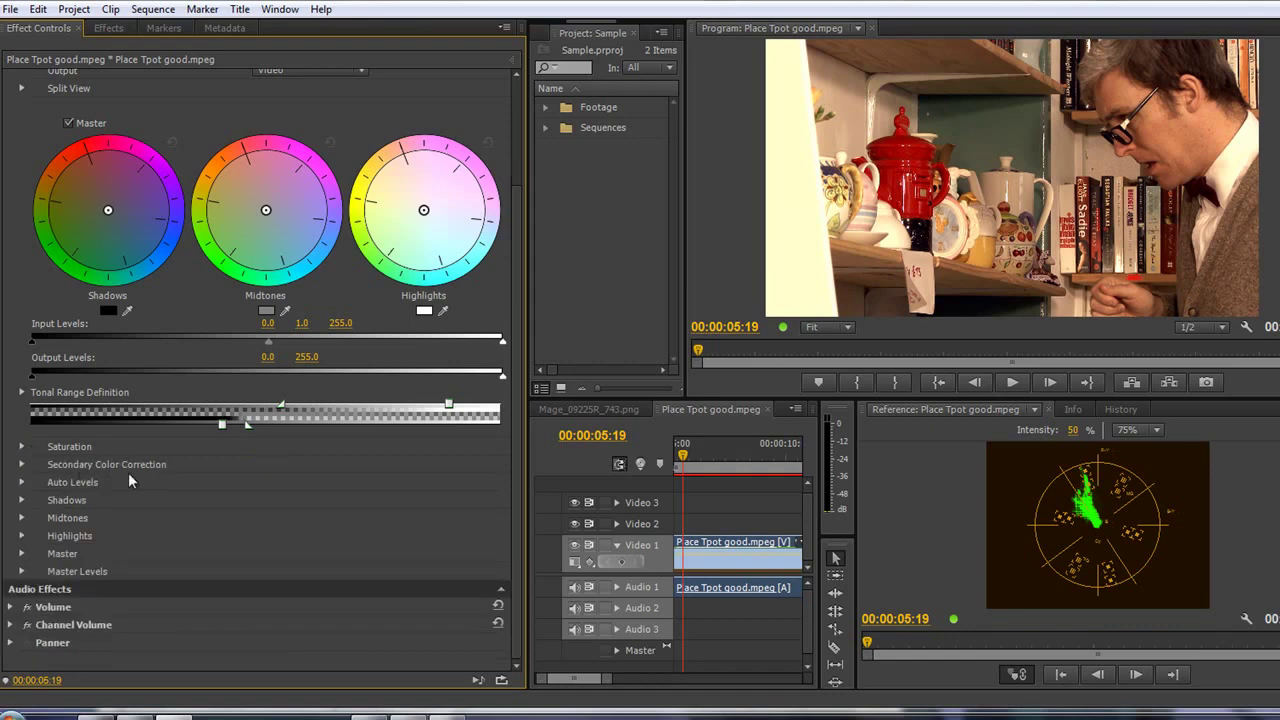
click(22, 482)
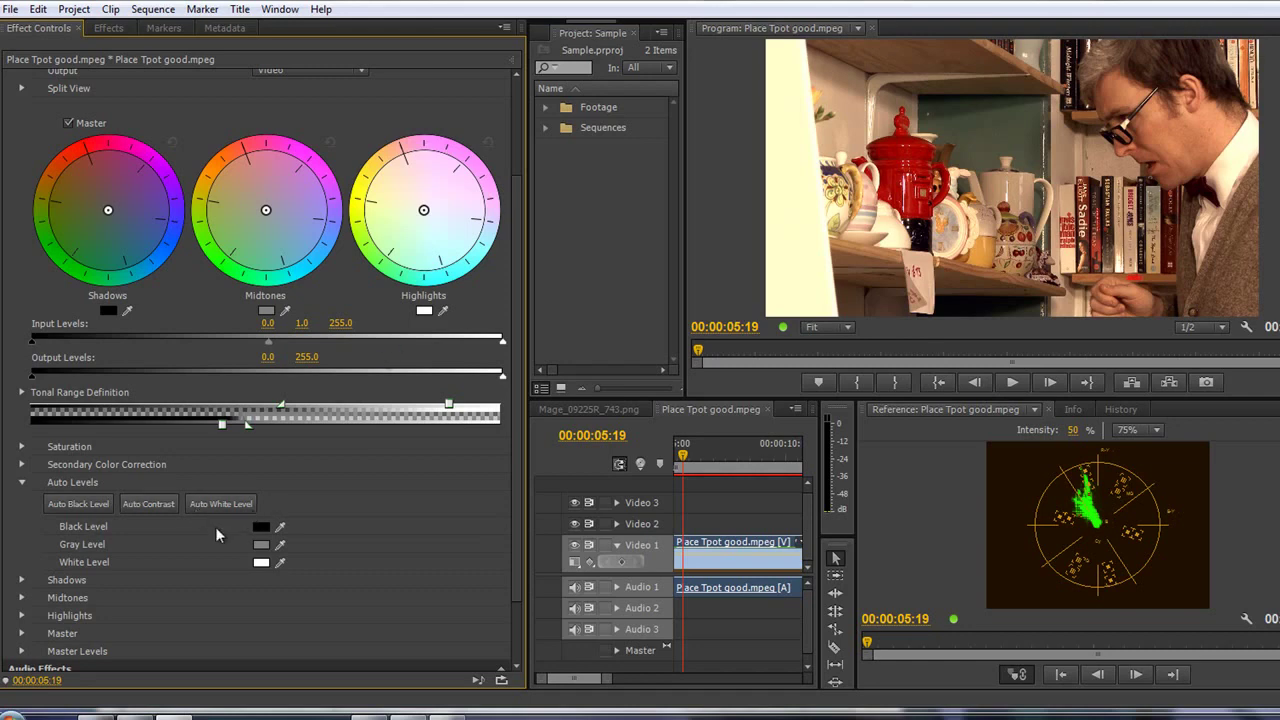
click(22, 482)
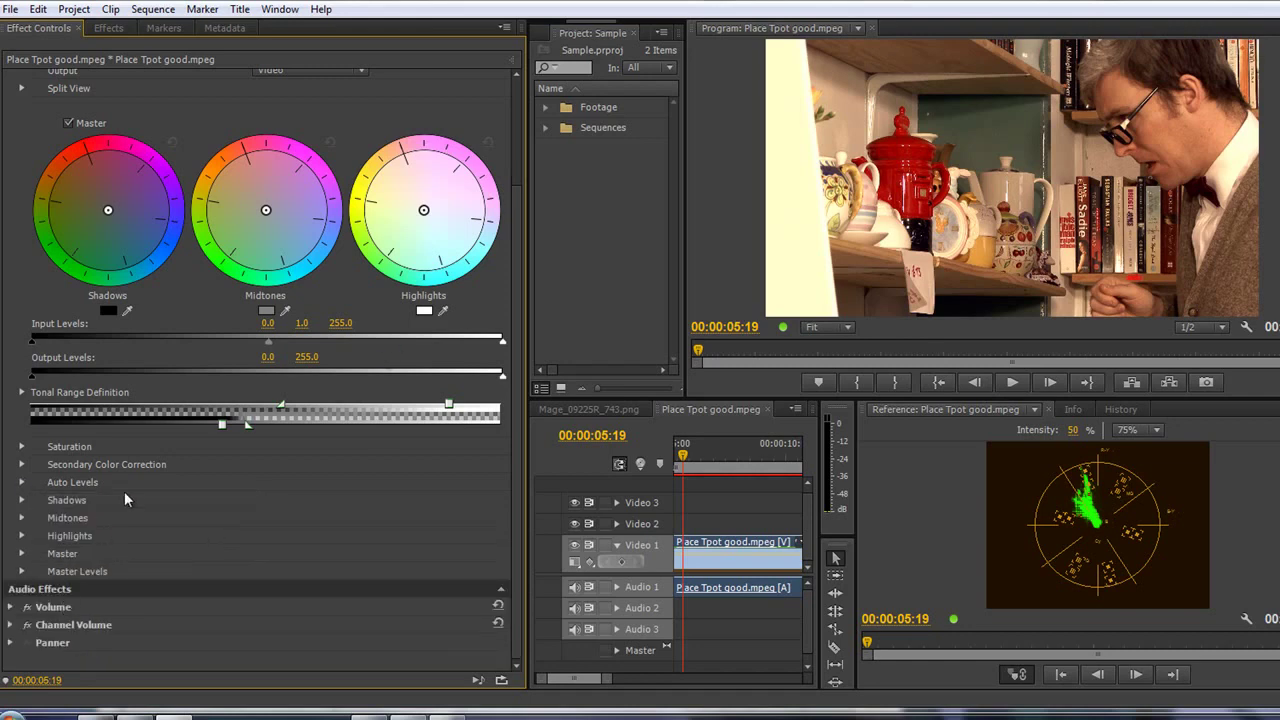